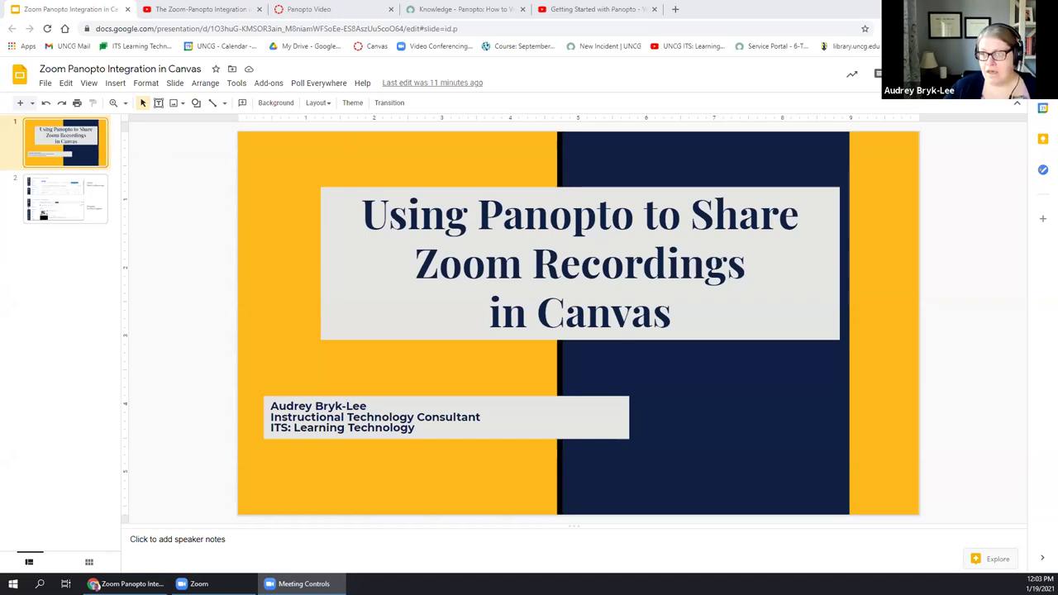
Present the slideshow from the title slide through the Zoom and Panopto comparison slide, and exit the presentation.
key(ctrl+F5)
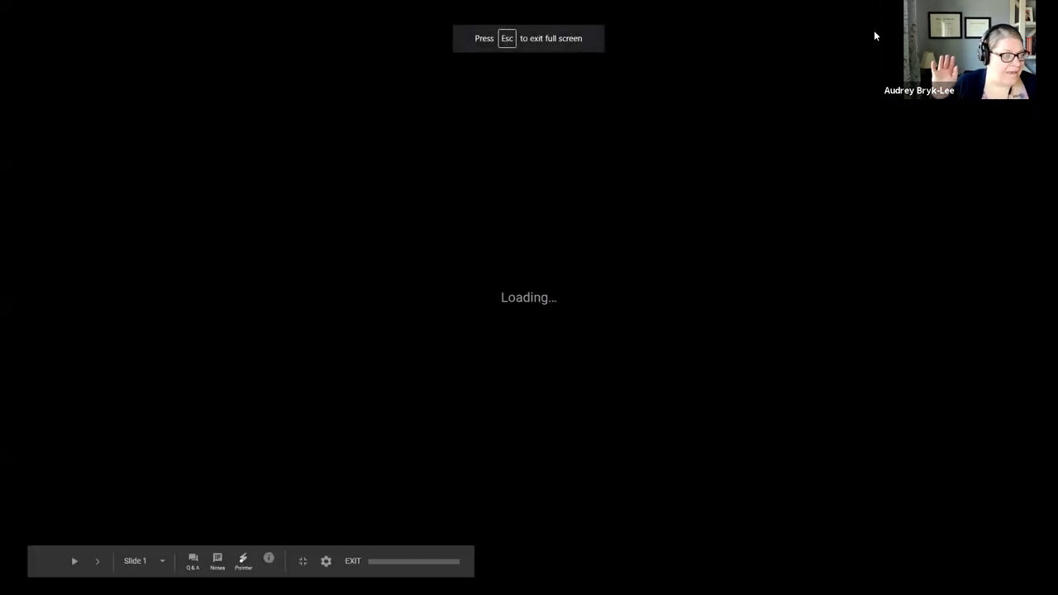
key(Right)
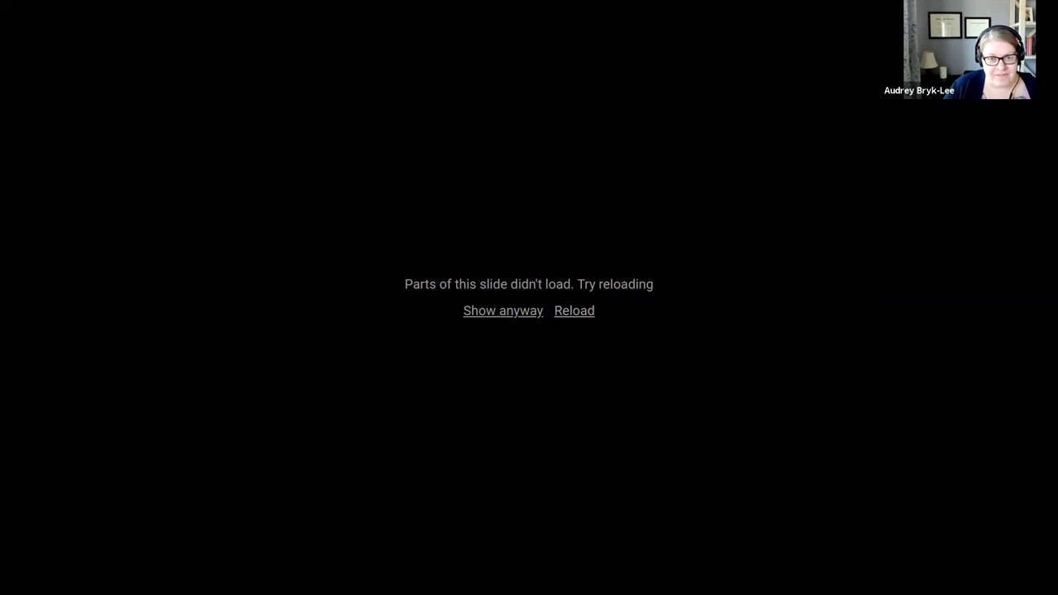
key(Escape)
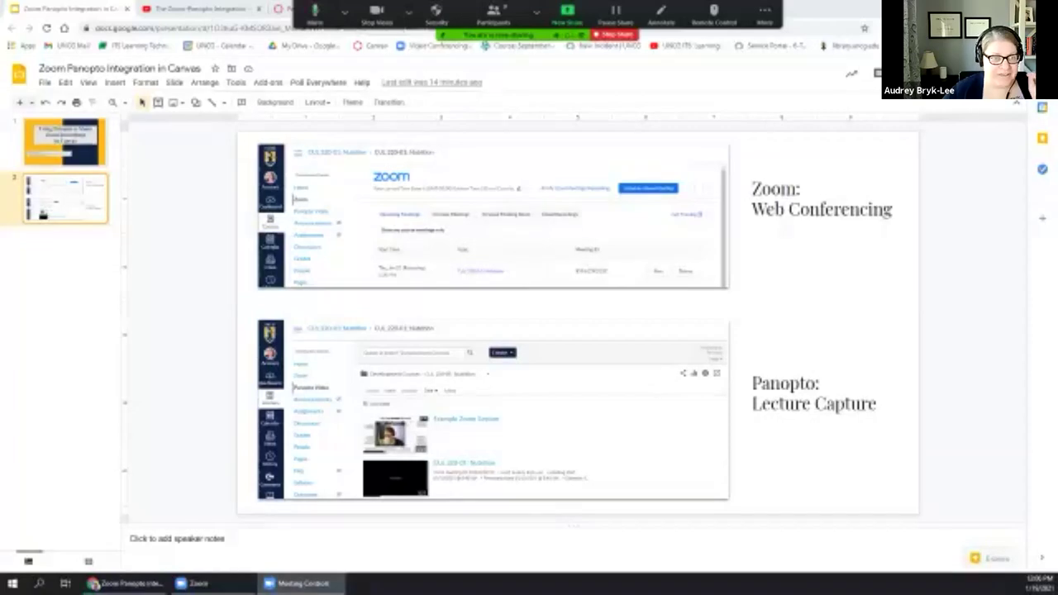
Switch to YouTube and play the video The Zoom-Panopto Integration in Canvas, pausing it at 1:54.
key(ctrl+Tab)
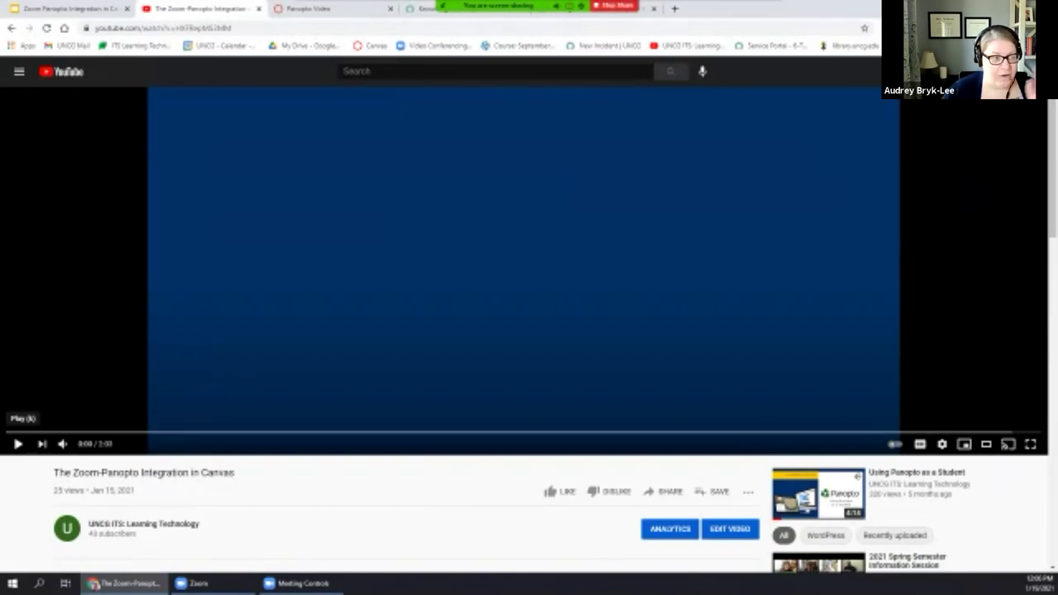
key(ctrl+alt+shift+h)
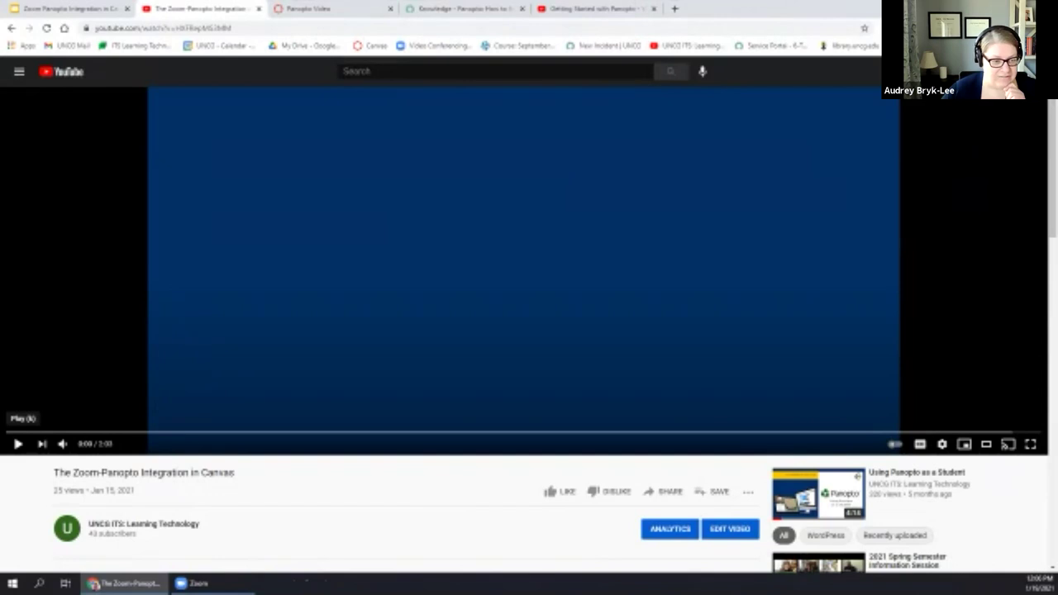
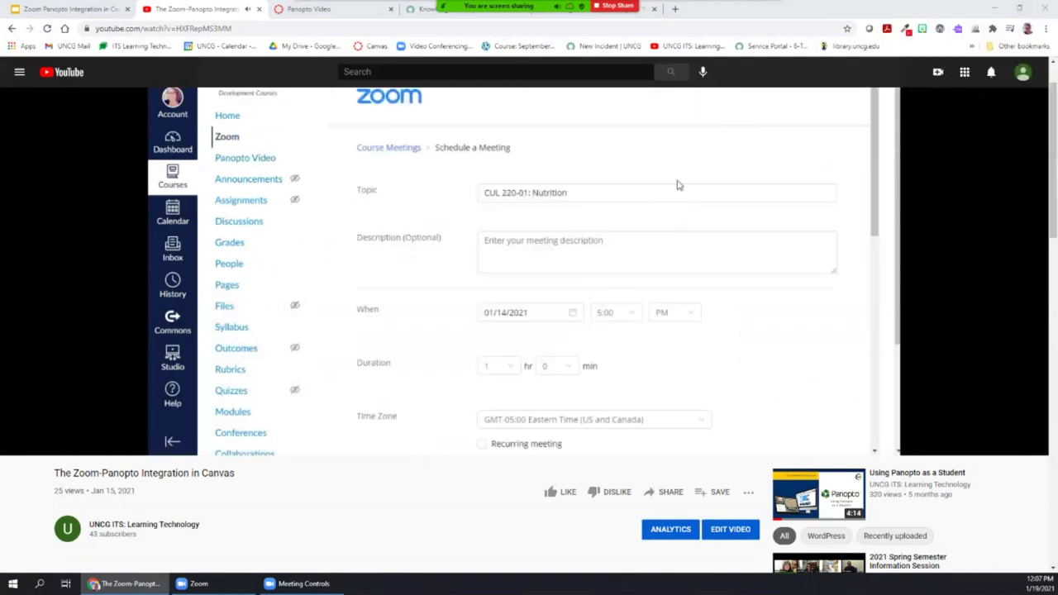
click(19, 444)
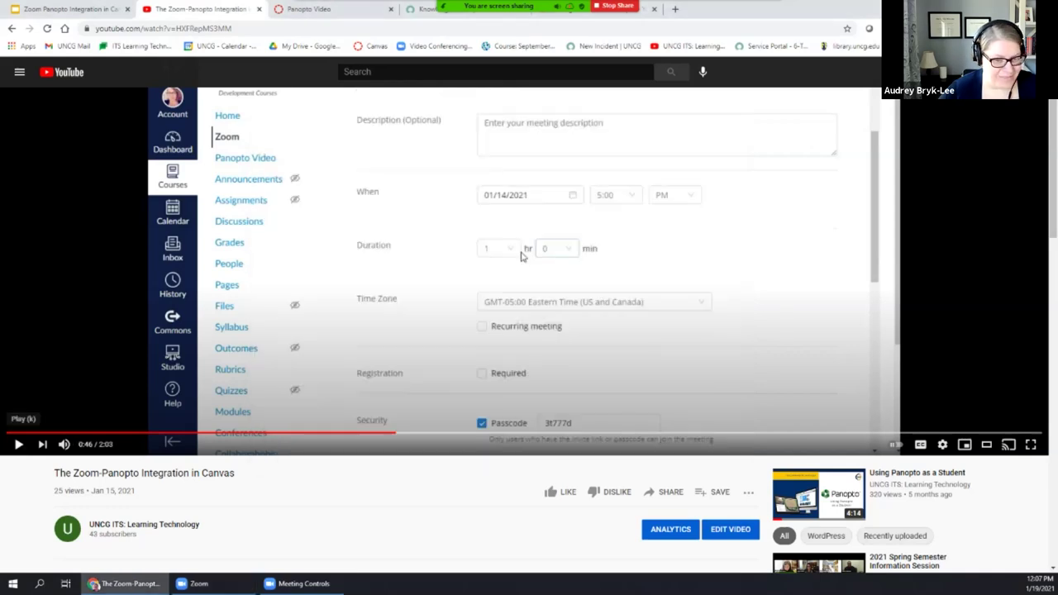
click(19, 444)
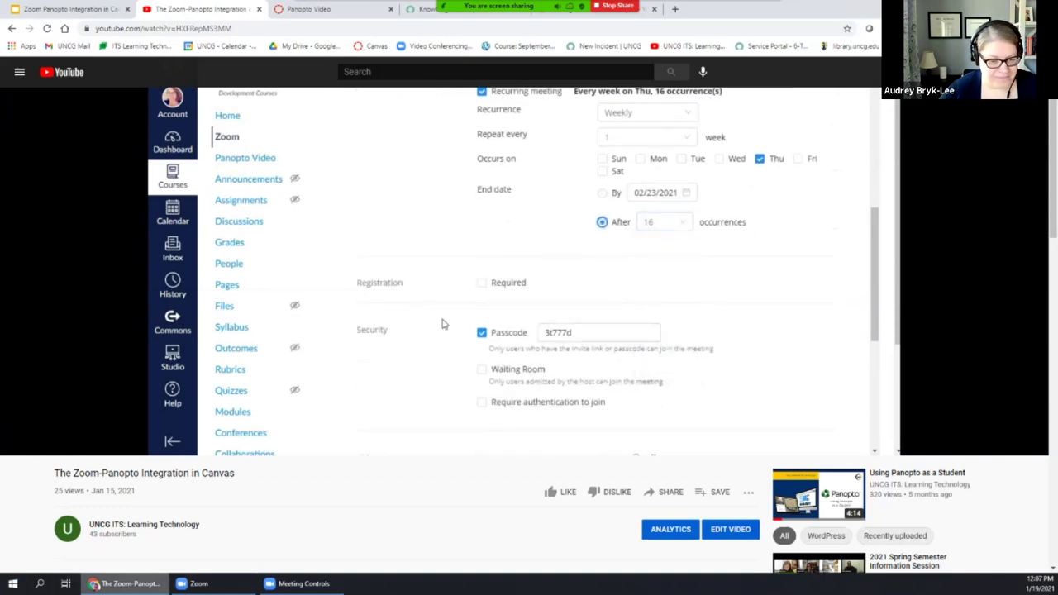
mouse_move(124, 584)
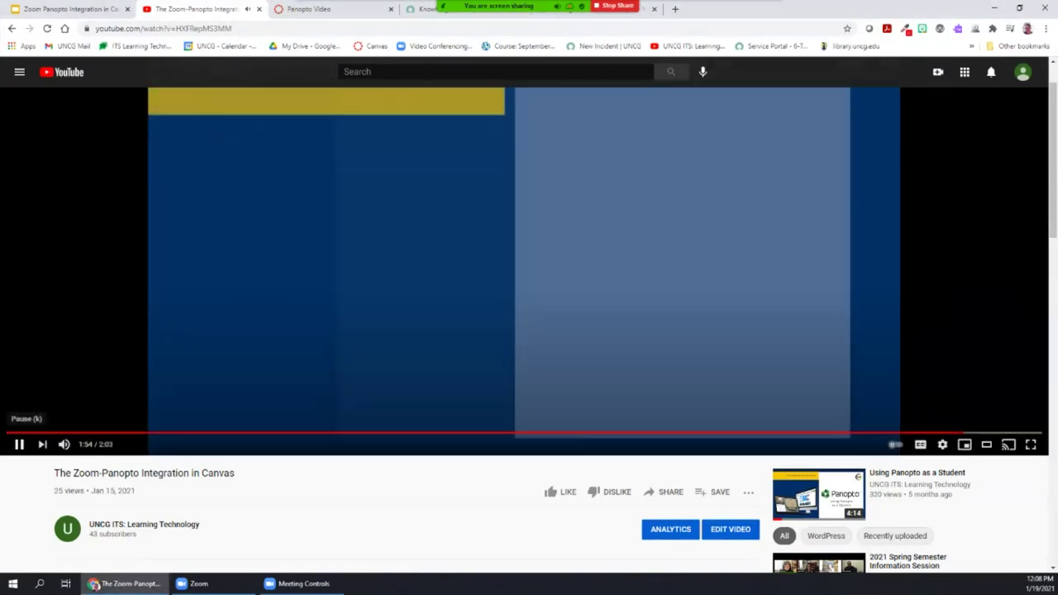
click(19, 444)
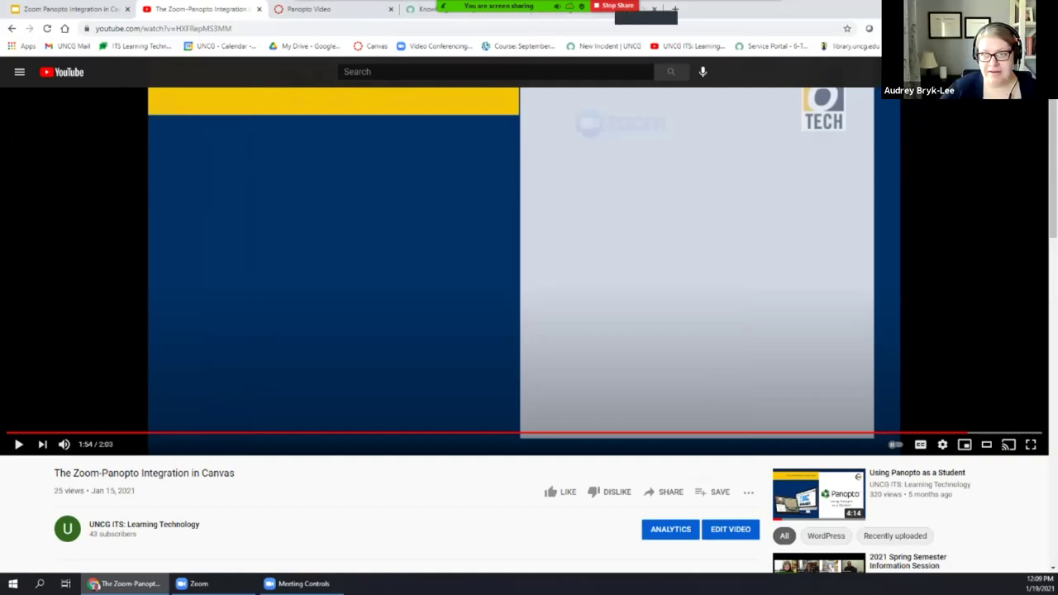
click(765, 14)
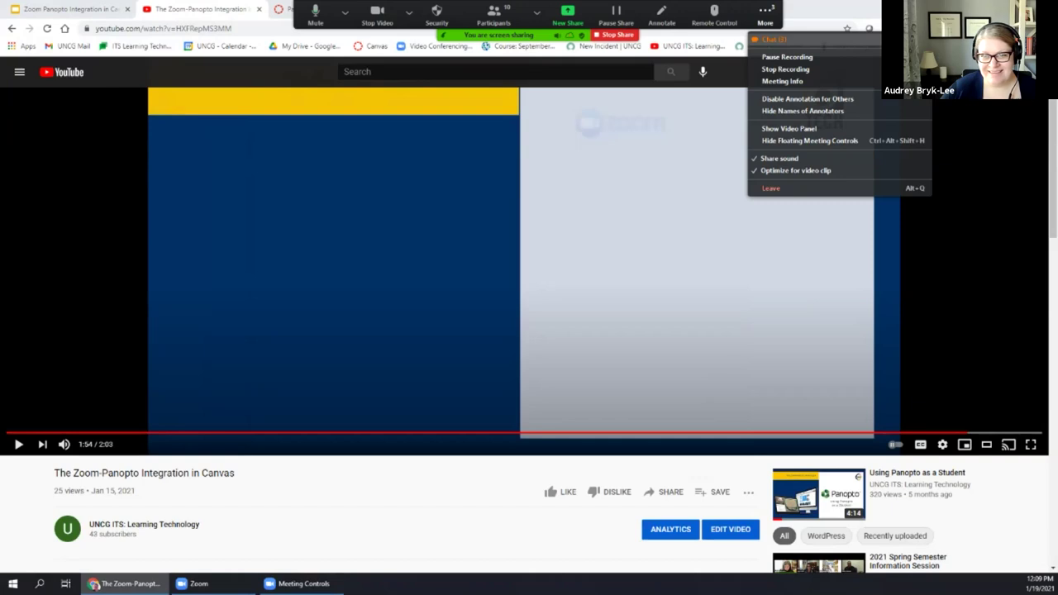
key(Escape)
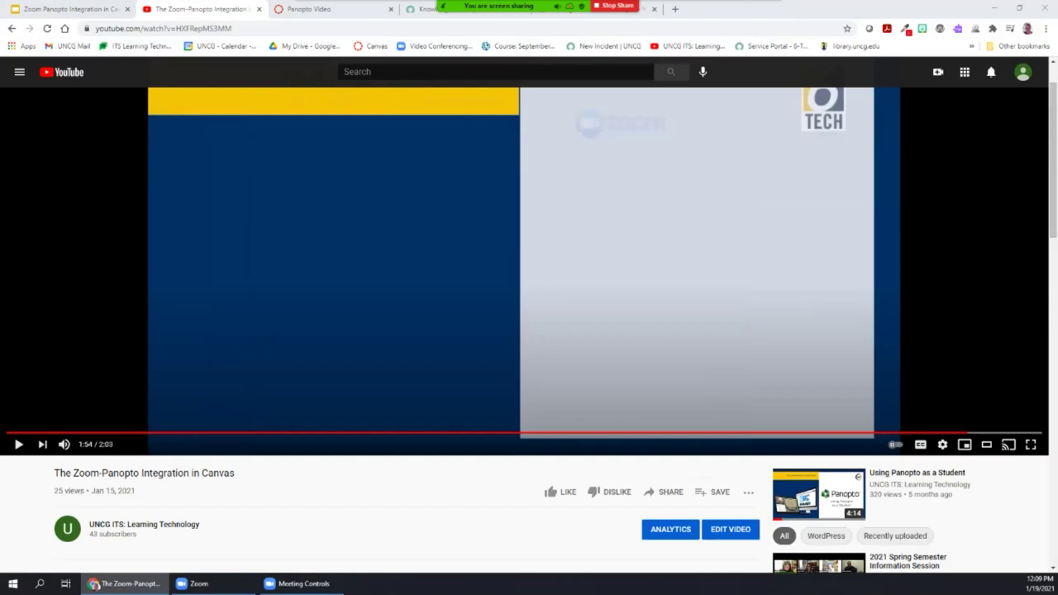
Switch to Canvas and open the navigation settings of the CUL 220-01: Nutrition course.
click(363, 8)
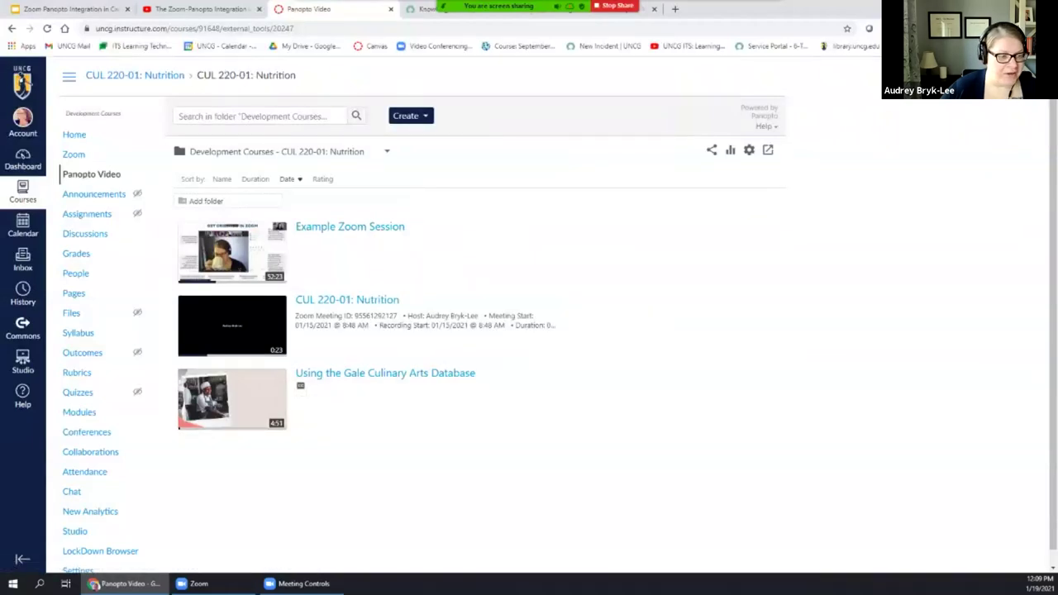
scroll(496, 330, down, 1)
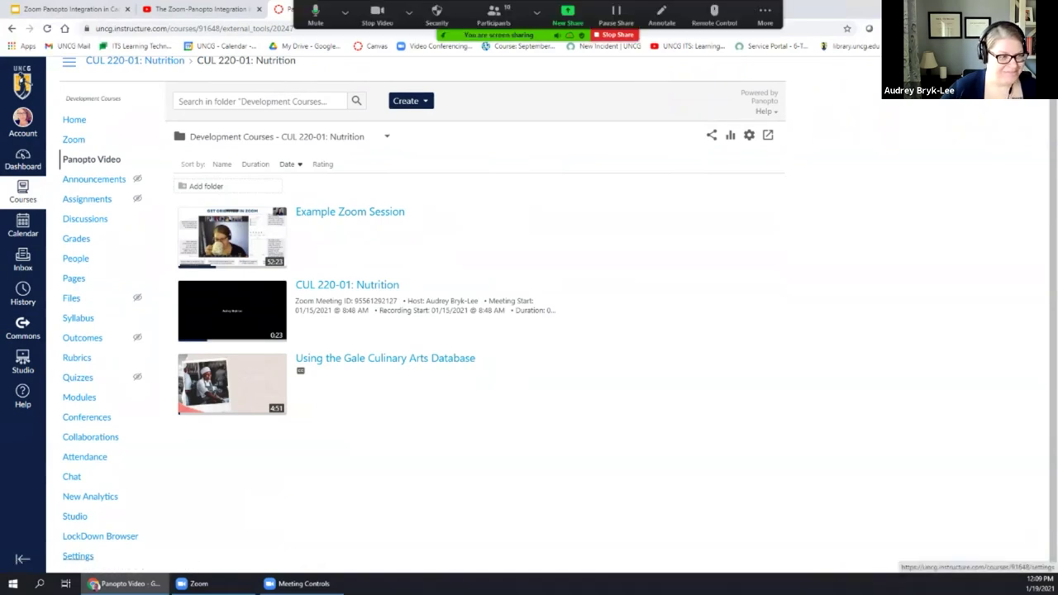
click(77, 556)
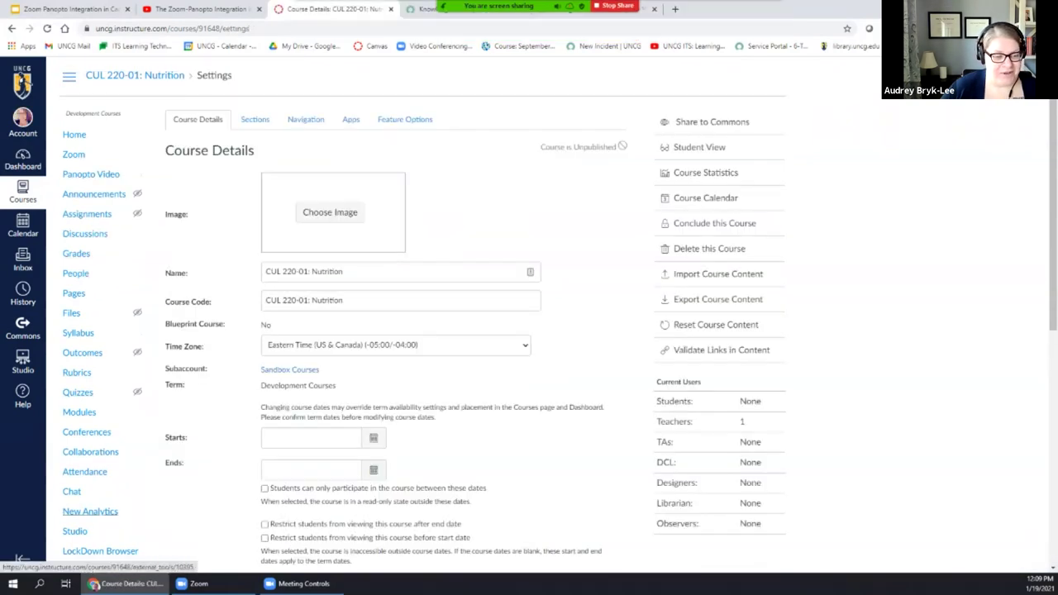
scroll(76, 373, down, 3)
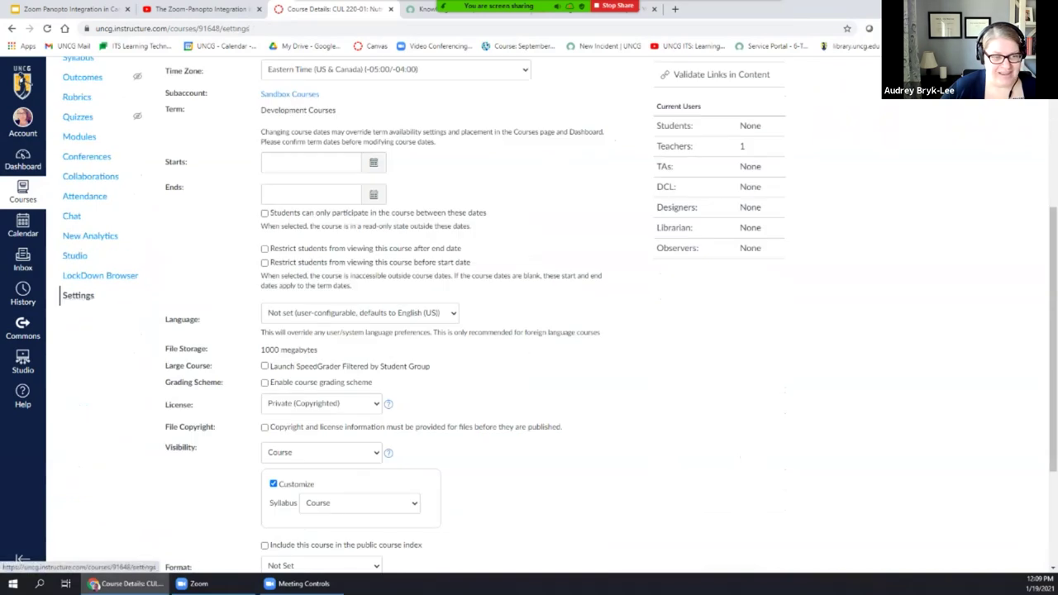
scroll(78, 295, up, 3)
click(306, 119)
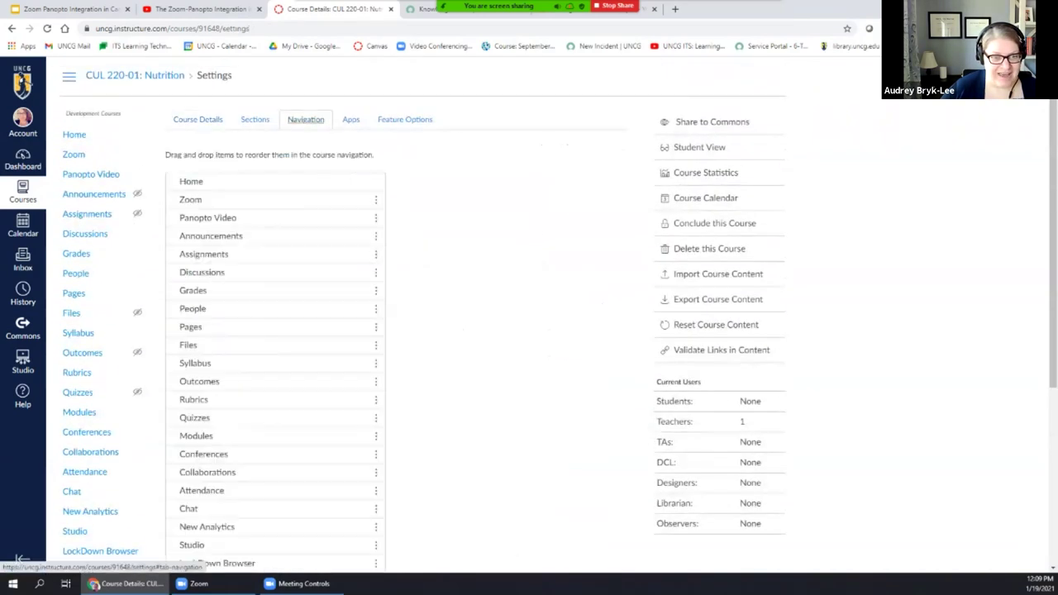
Move Panopto Video above Zoom in the course navigation and save the new order.
scroll(529, 314, down, 1)
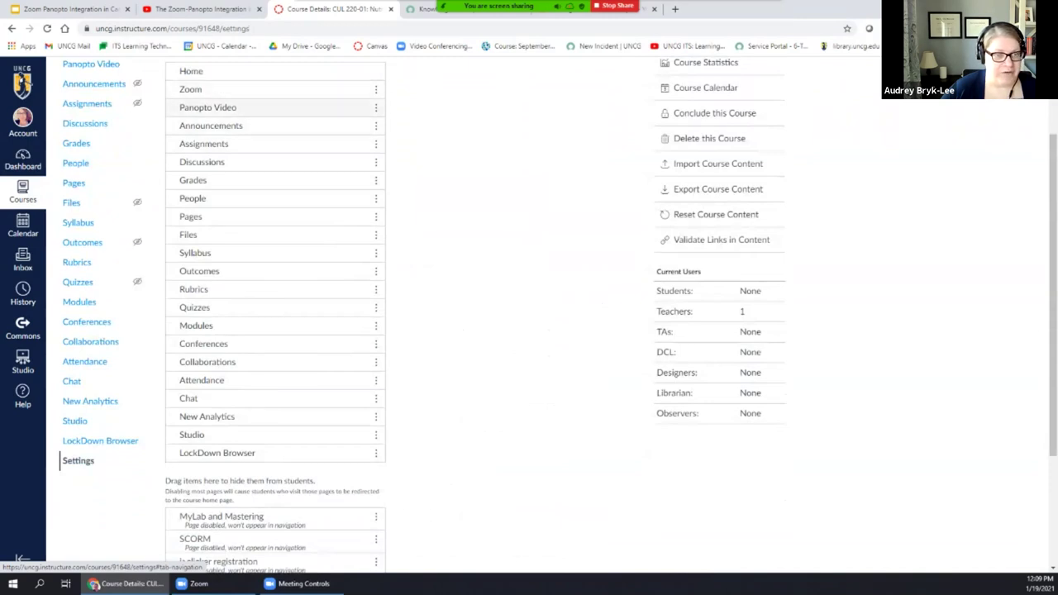
scroll(289, 98, up, 1)
scroll(529, 315, up, 1)
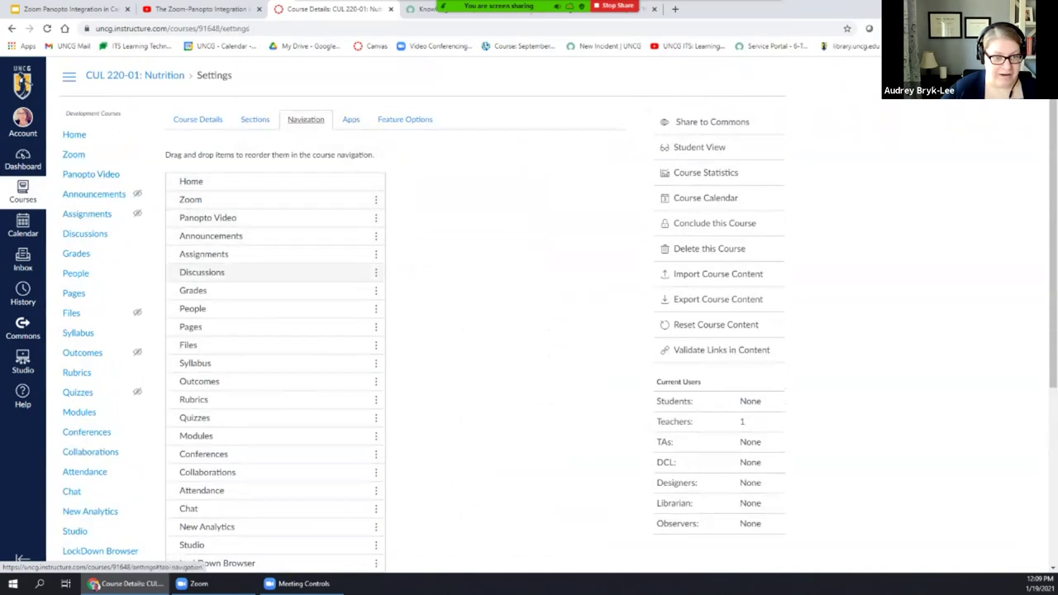
drag(207, 217, 208, 199)
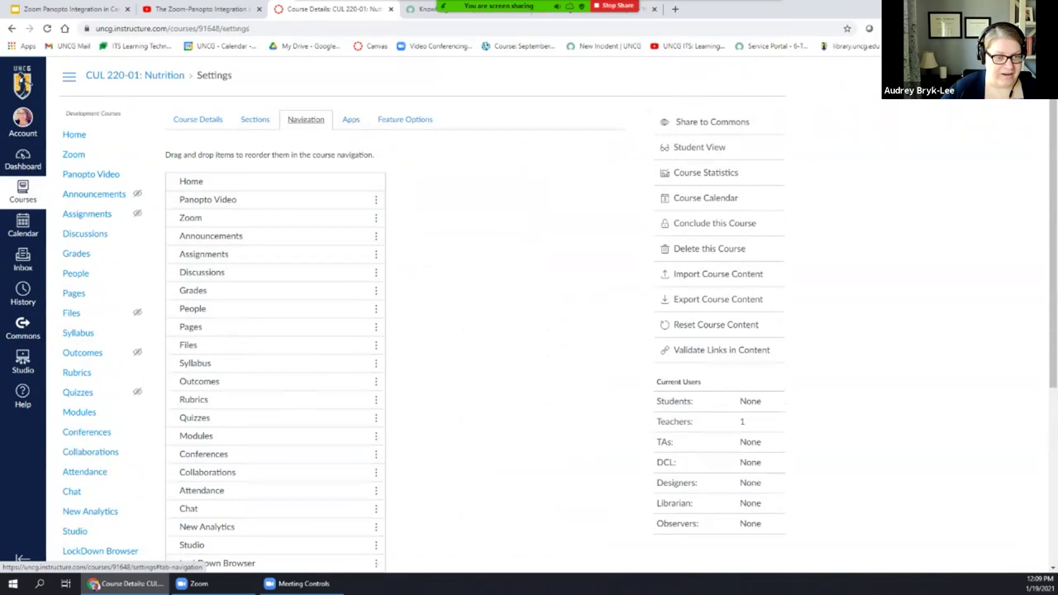
scroll(275, 330, down, 5)
click(182, 543)
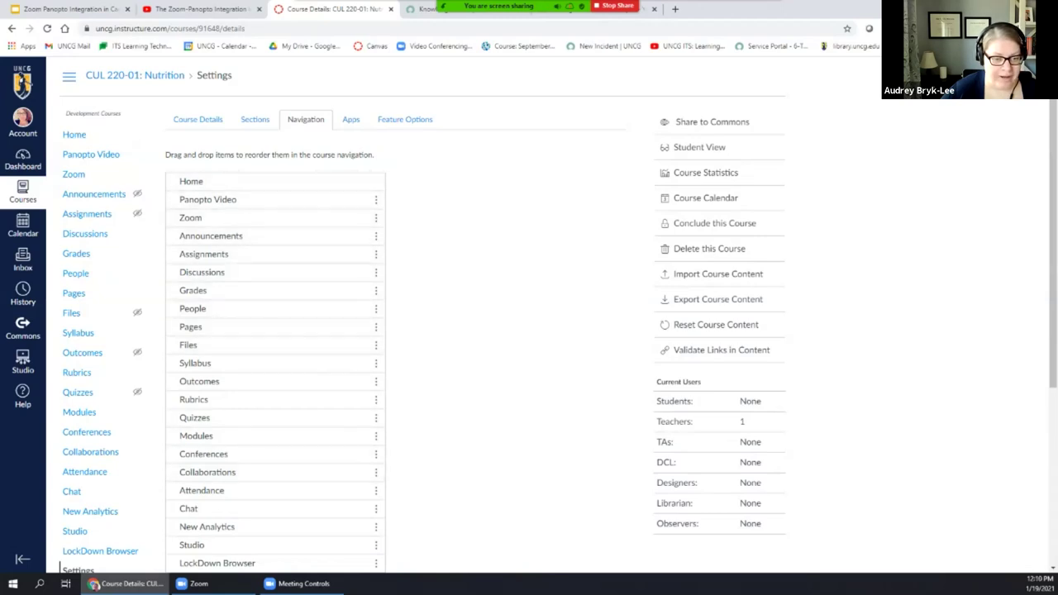
Move MyLab and Mastering from the hidden items into the visible course navigation between Rubrics and Quizzes, without saving.
scroll(529, 322, down, 3)
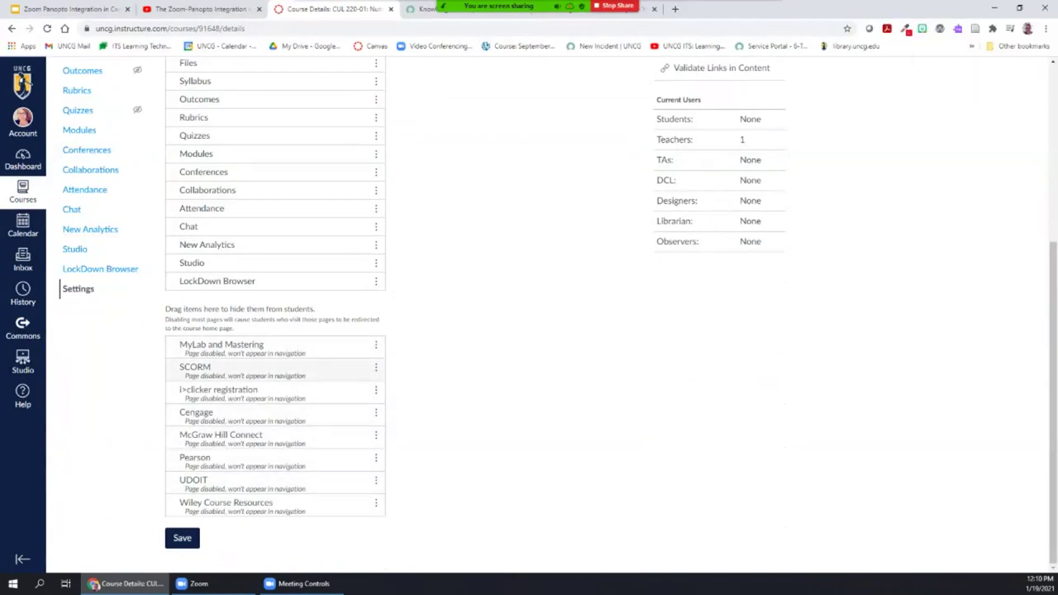
drag(222, 345, 221, 158)
scroll(529, 314, down, 1)
scroll(529, 314, up, 5)
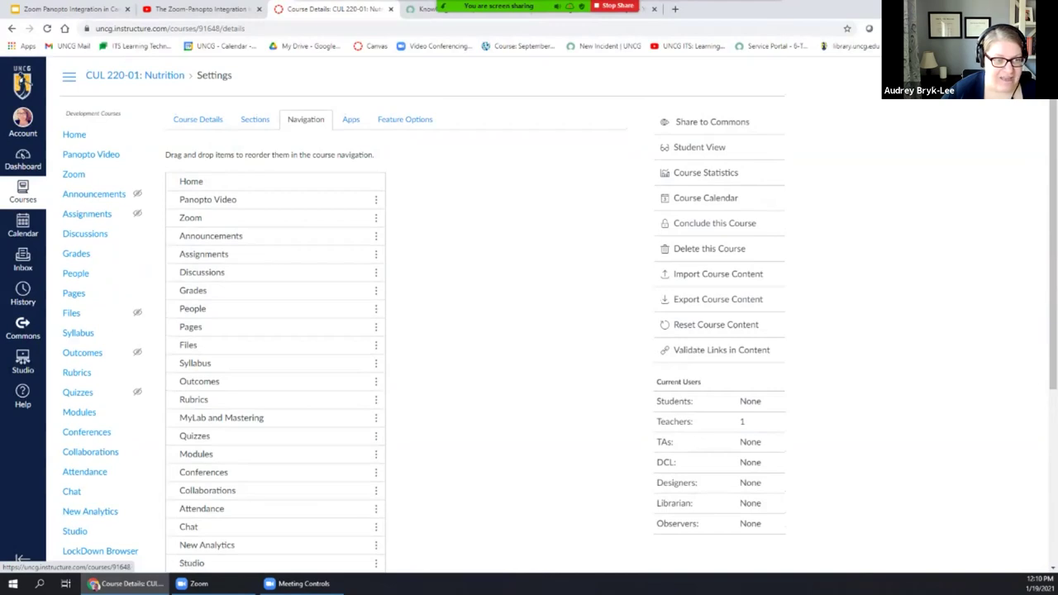
Open the course's Zoom meetings and examine the security and recording options of the recurring Jan 21 meeting.
click(74, 174)
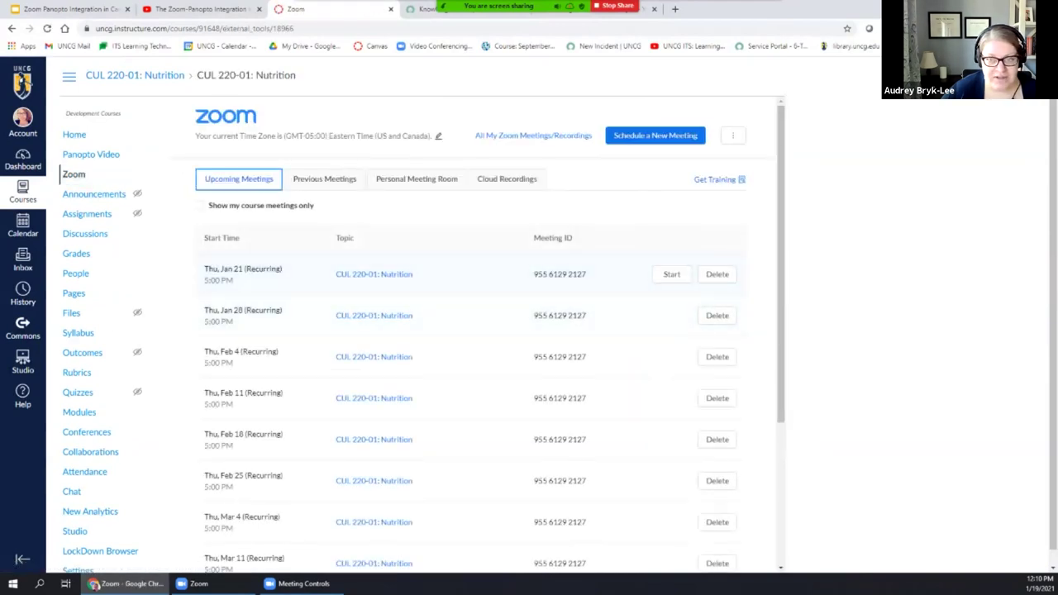
scroll(471, 331, down, 3)
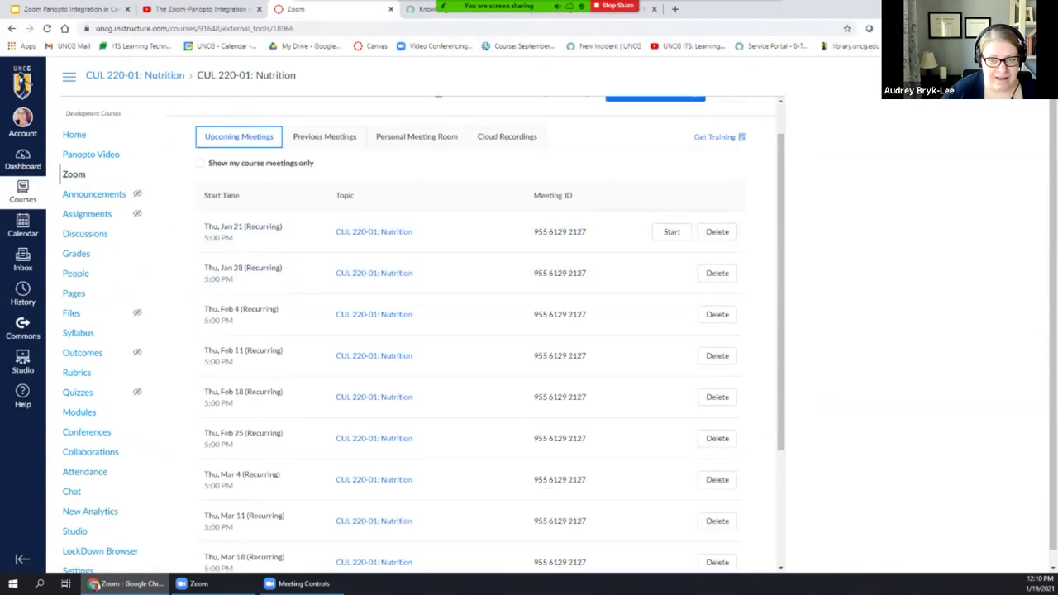
scroll(471, 331, up, 3)
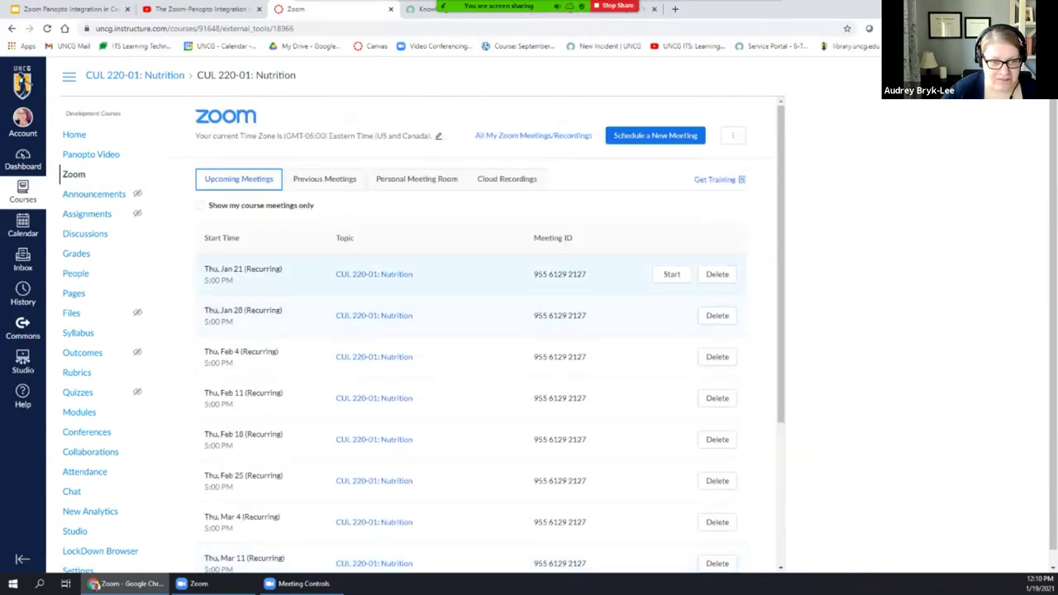
click(374, 274)
scroll(471, 331, down, 3)
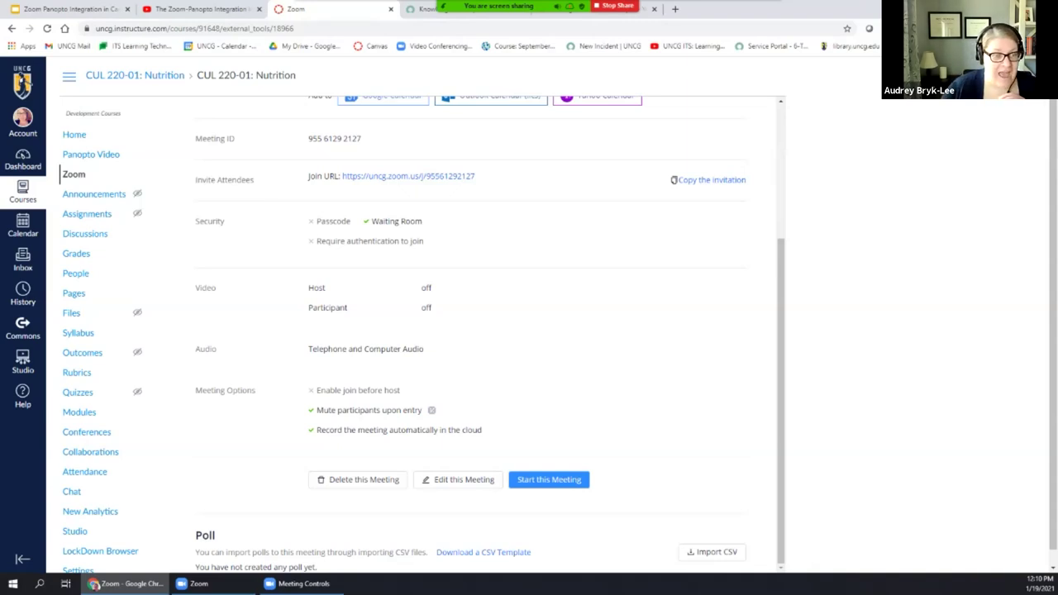
View the course's Panopto Video folder and home page, return to the folder, and restart the screen share.
click(90, 154)
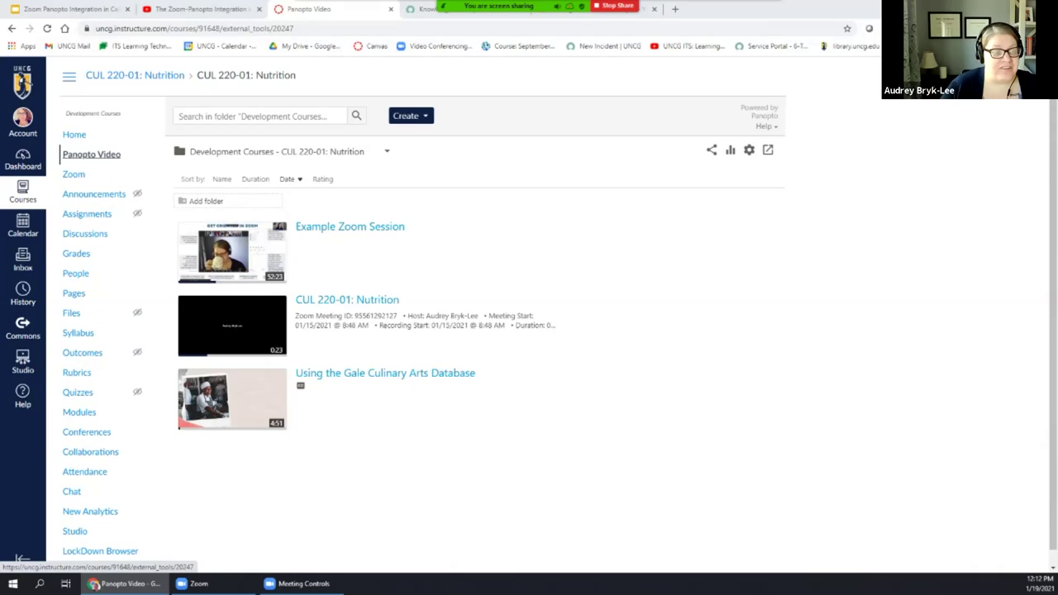
click(91, 153)
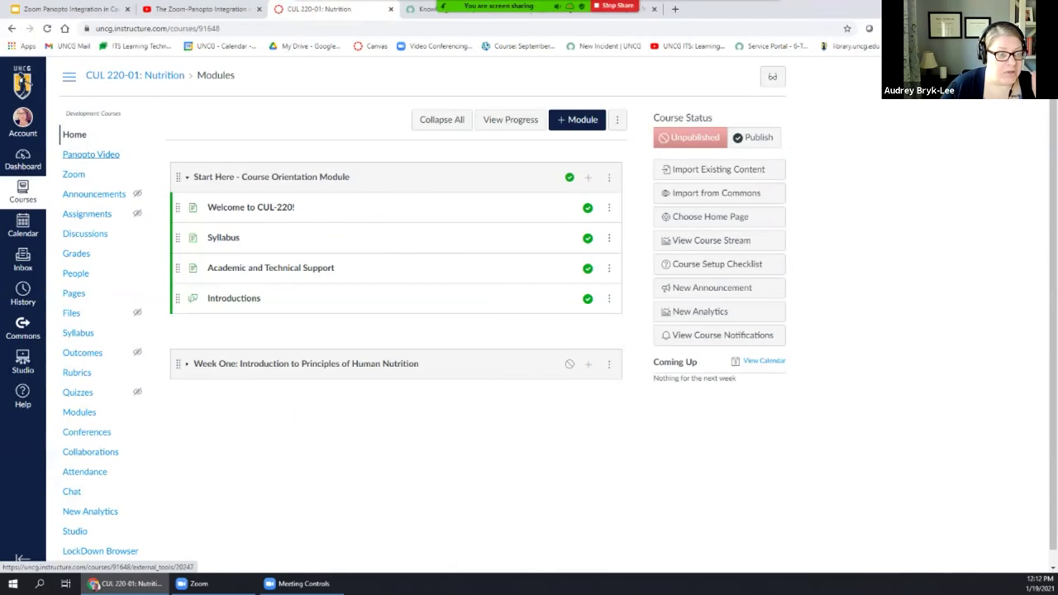
click(91, 155)
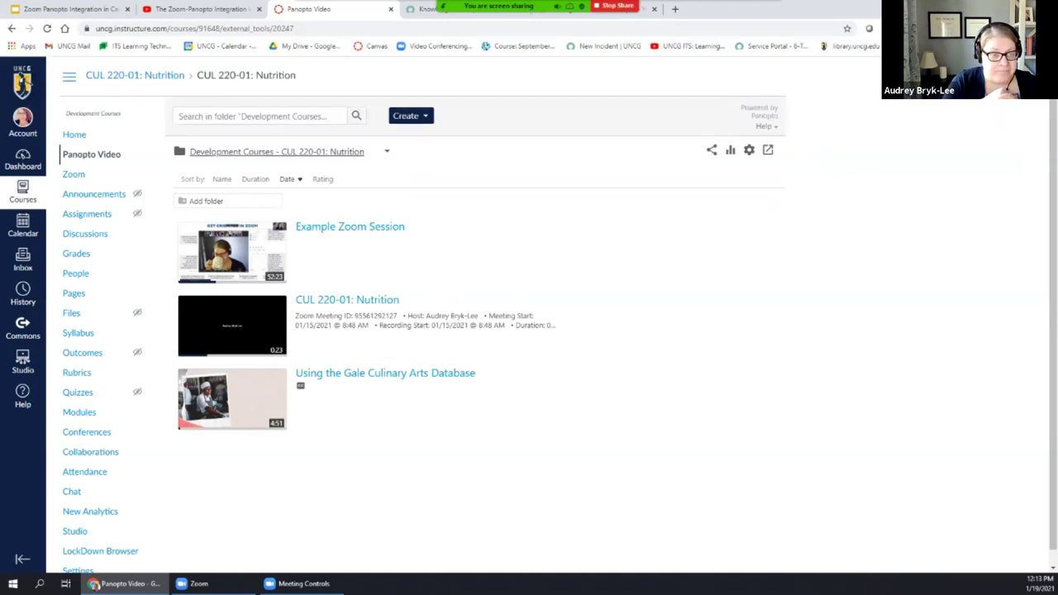
key(alt+s)
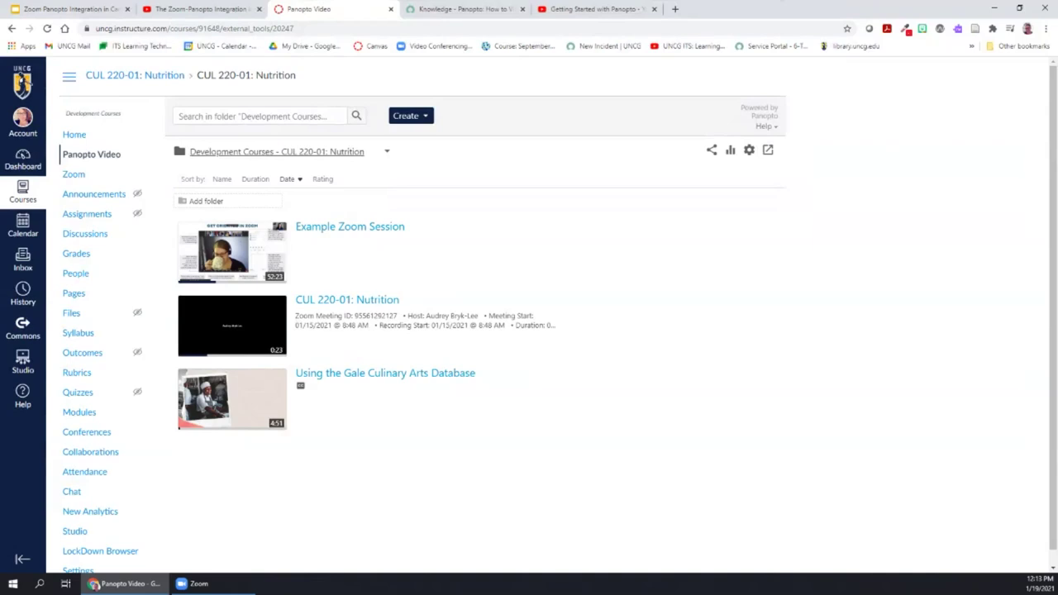
key(alt+s)
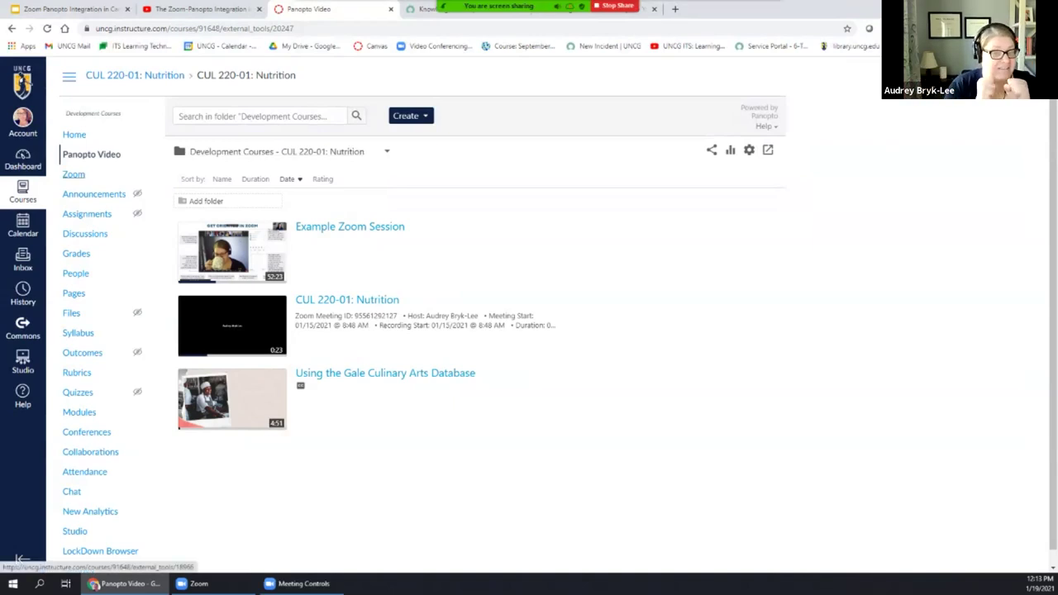
Revisit the course's Zoom meetings, return to the Panopto Video folder and open Example Zoom Session in the video editor.
click(73, 174)
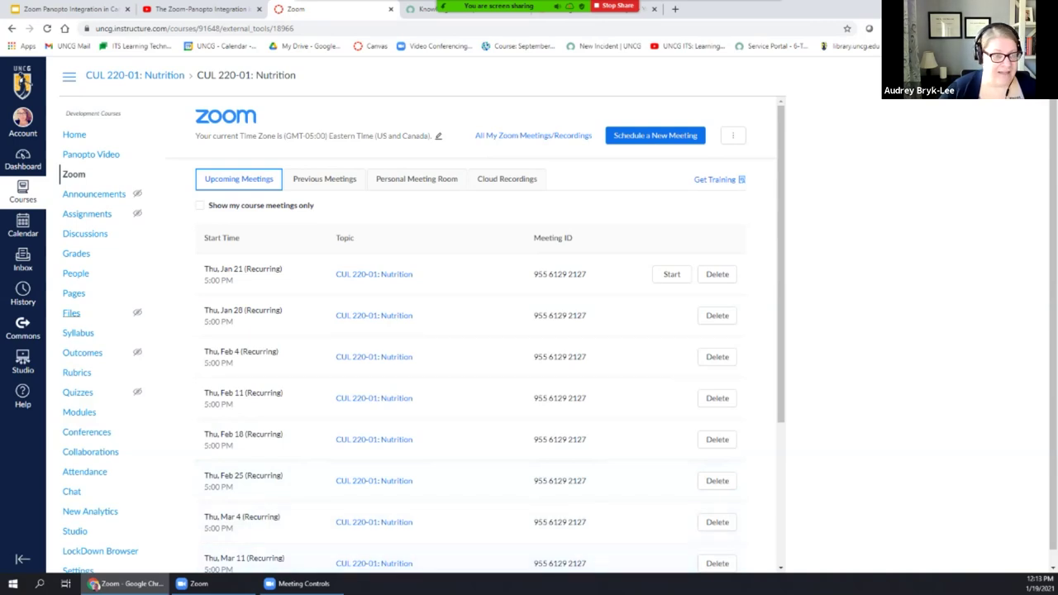
click(90, 155)
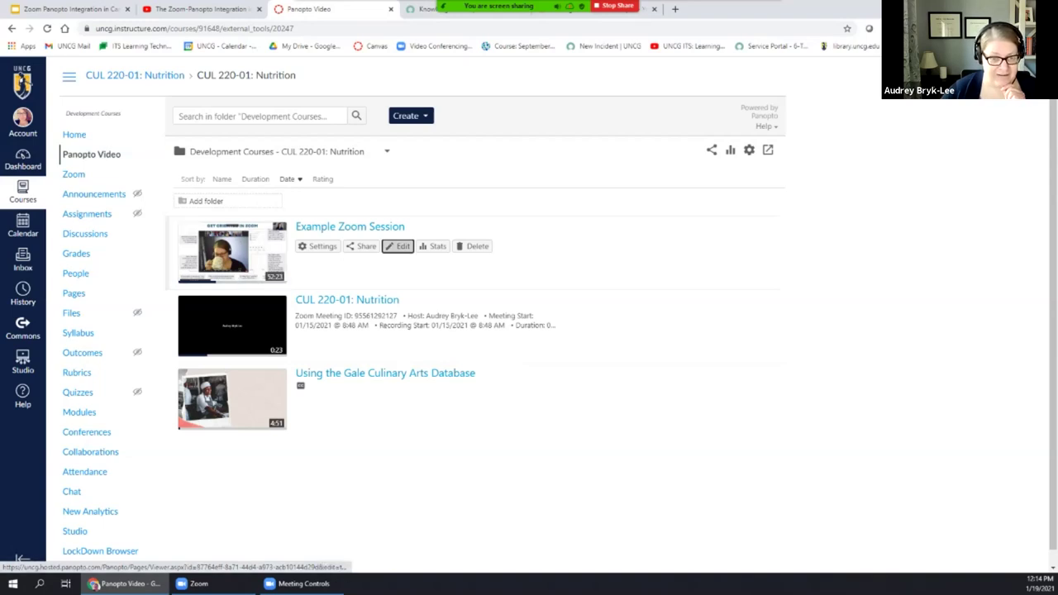
click(398, 245)
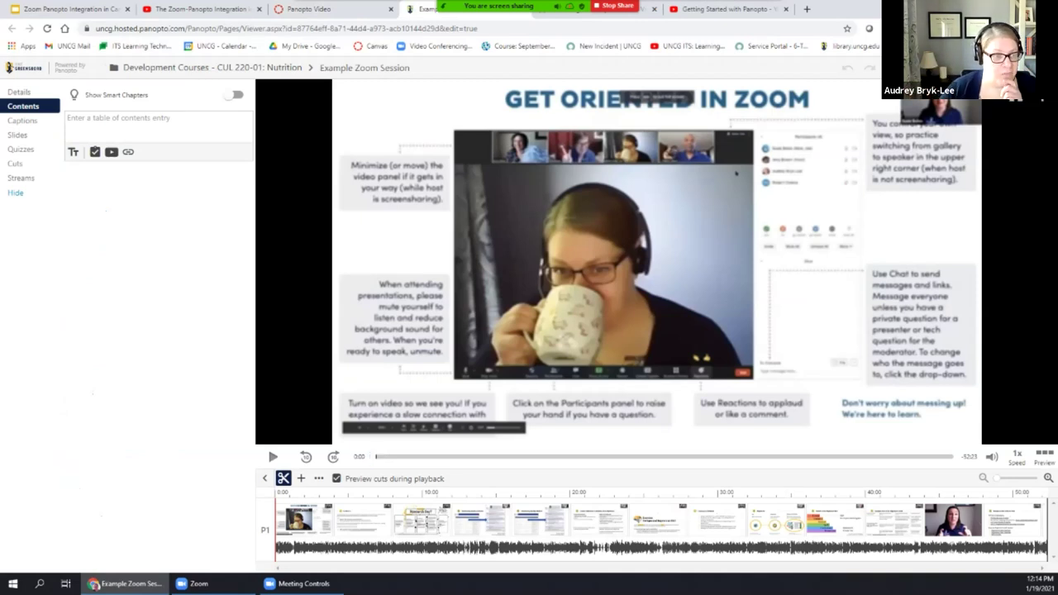
Import the automatic captions into Example Zoom Session.
click(23, 121)
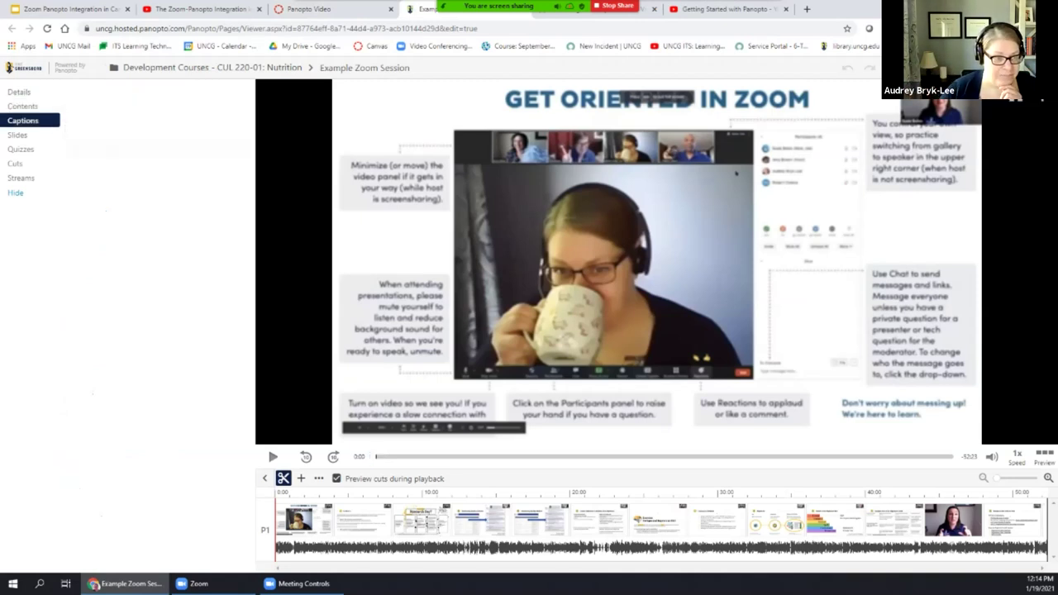
click(95, 91)
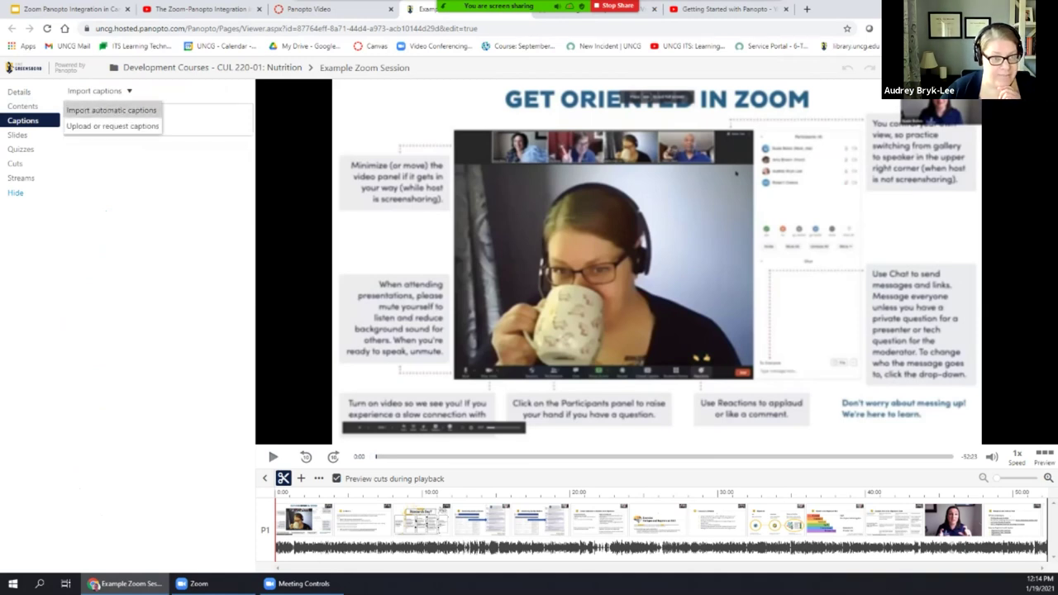
click(111, 110)
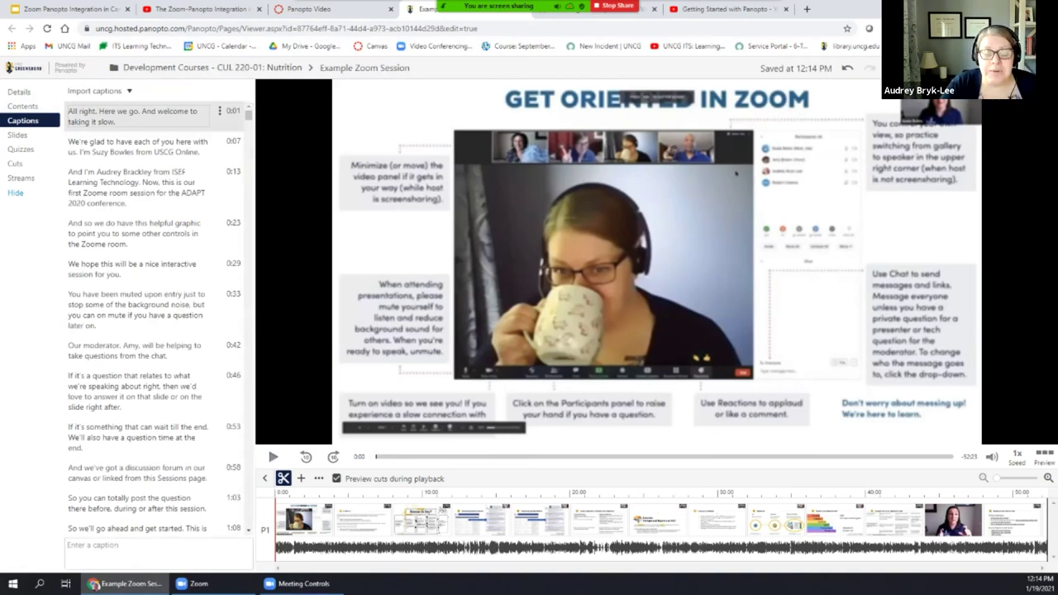
key(alt+s)
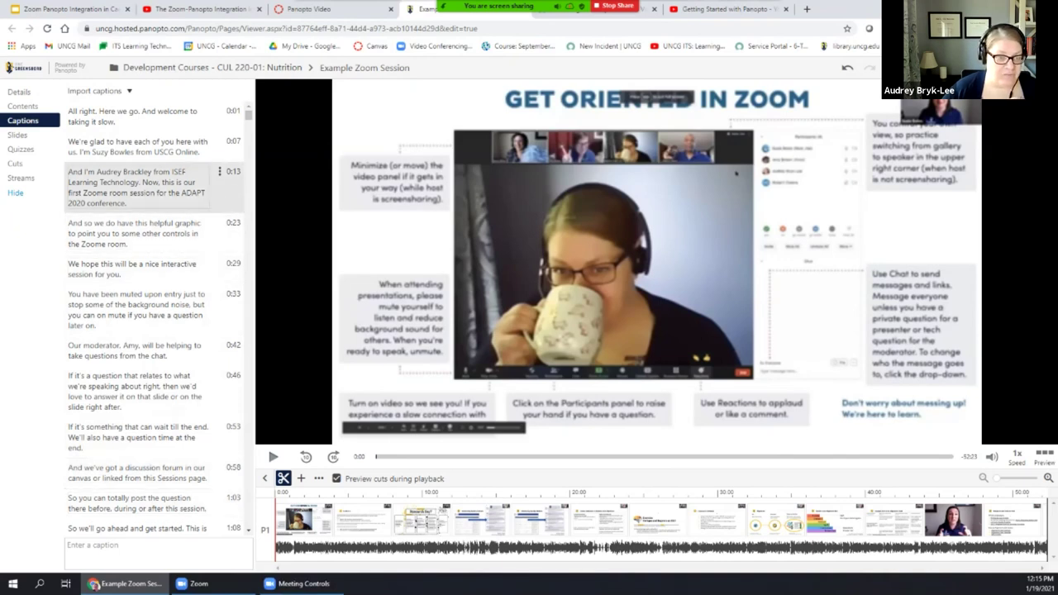
Correct the second presenter's surname in the caption at 0:13.
click(138, 172)
double_click(138, 172)
text(Bryk-Lee)
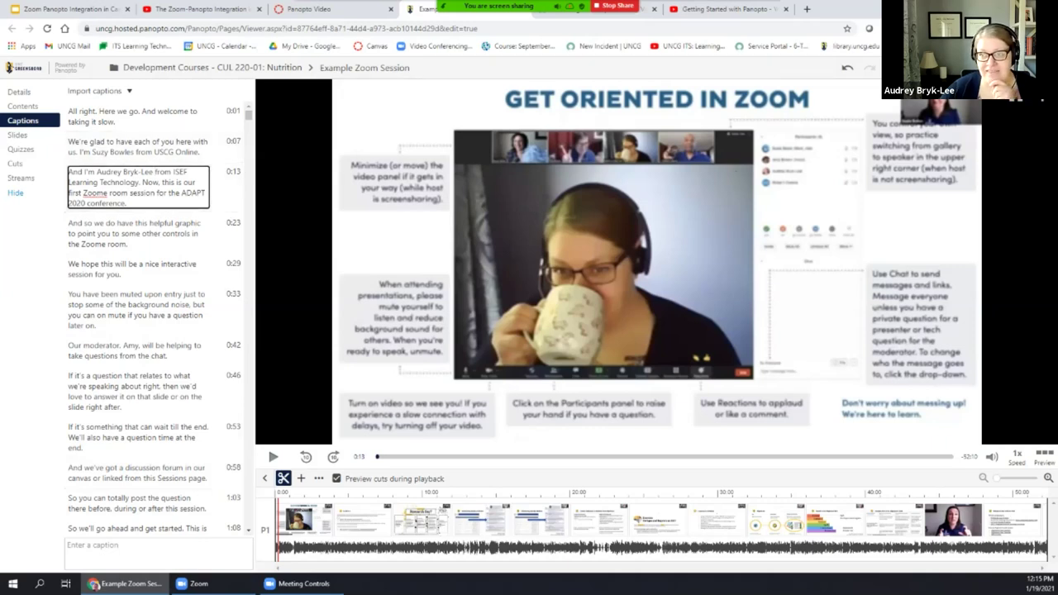
key(Return)
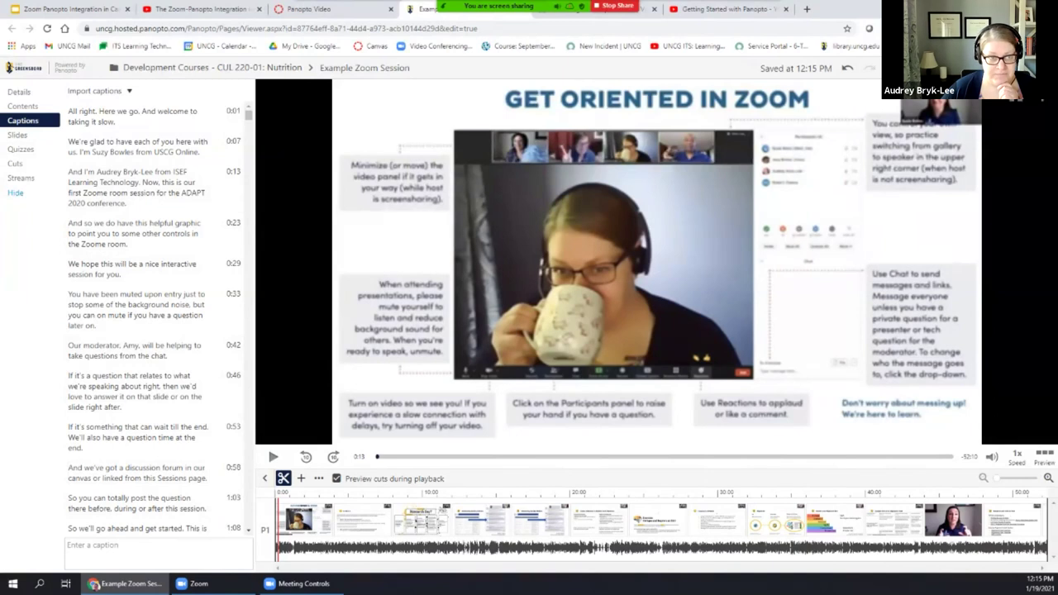
Revisit the course's Panopto Video folder and the Zoom Panopto Integration in Canvas slides, ending on the folder.
key(ctrl+shift+Tab)
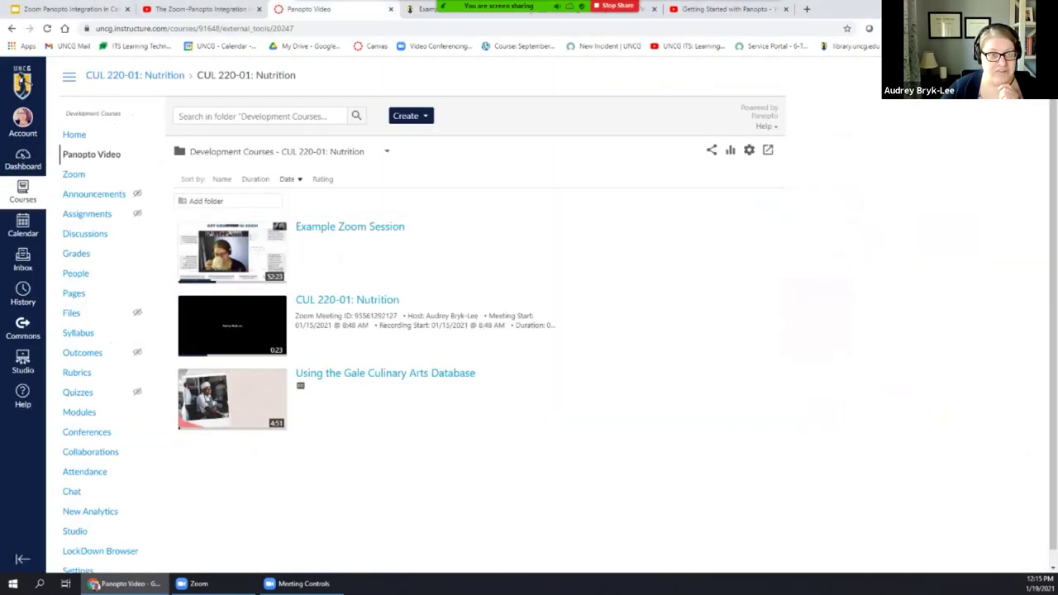
key(ctrl+shift+Tab)
key(ctrl+shift+Tab)
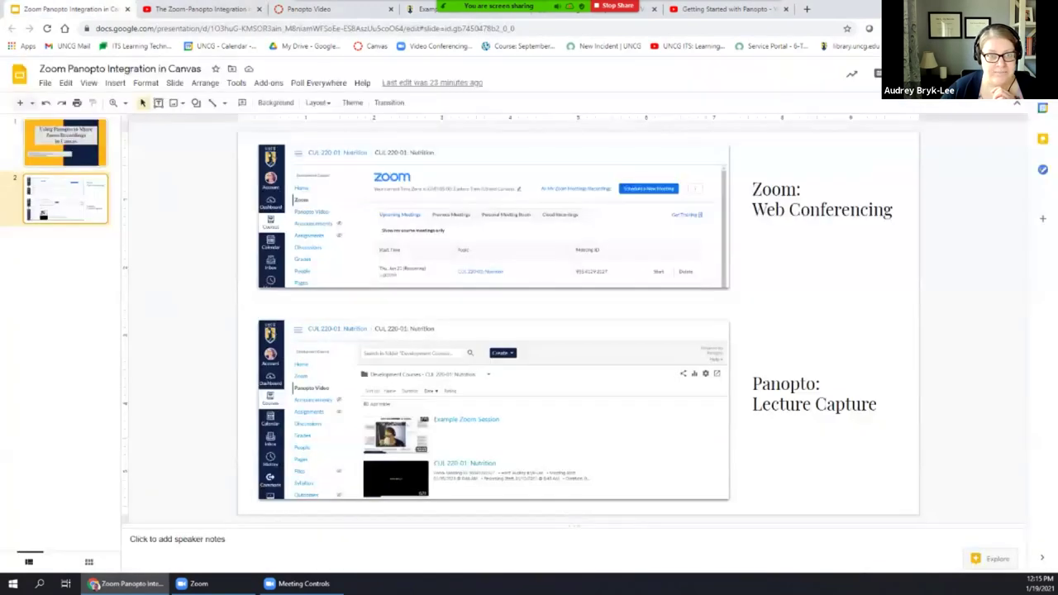
key(ctrl+Tab)
key(ctrl+Tab)
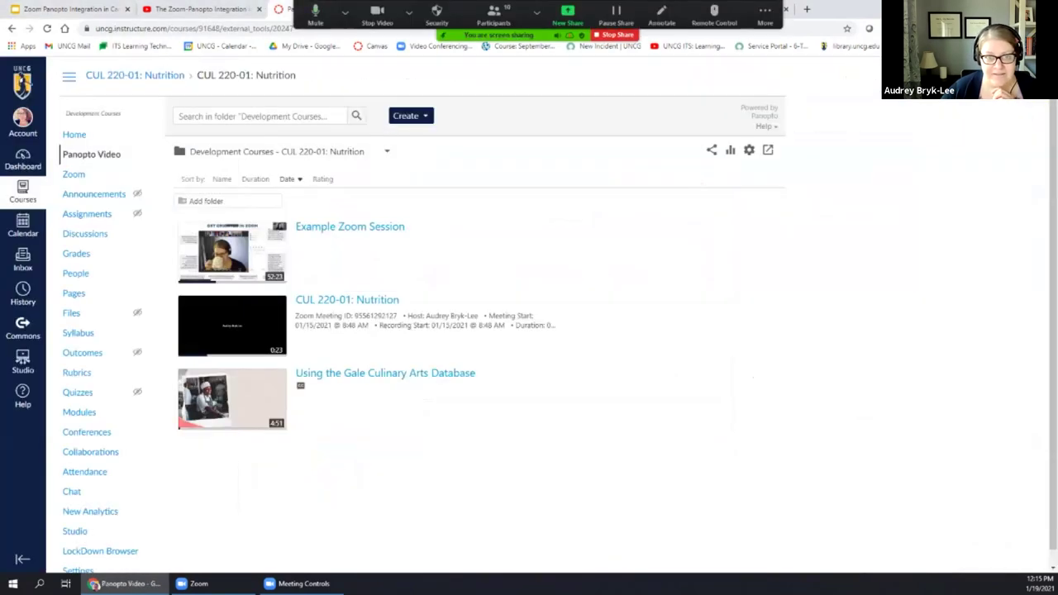
Return to the Example Zoom Session editor and cut the opening of the recording up to about 9:49.
key(ctrl+Tab)
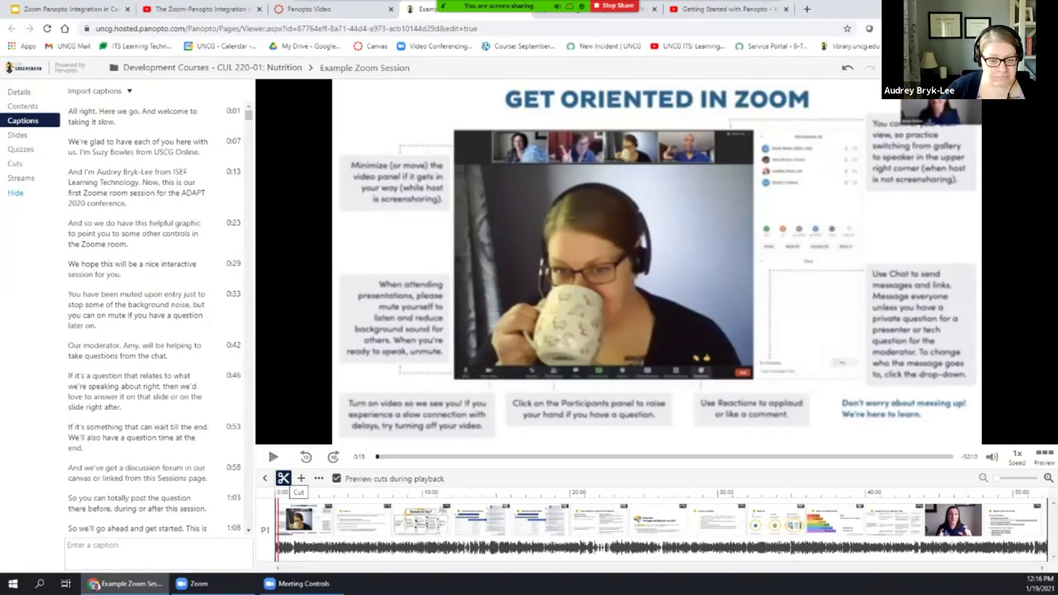
drag(281, 496, 420, 513)
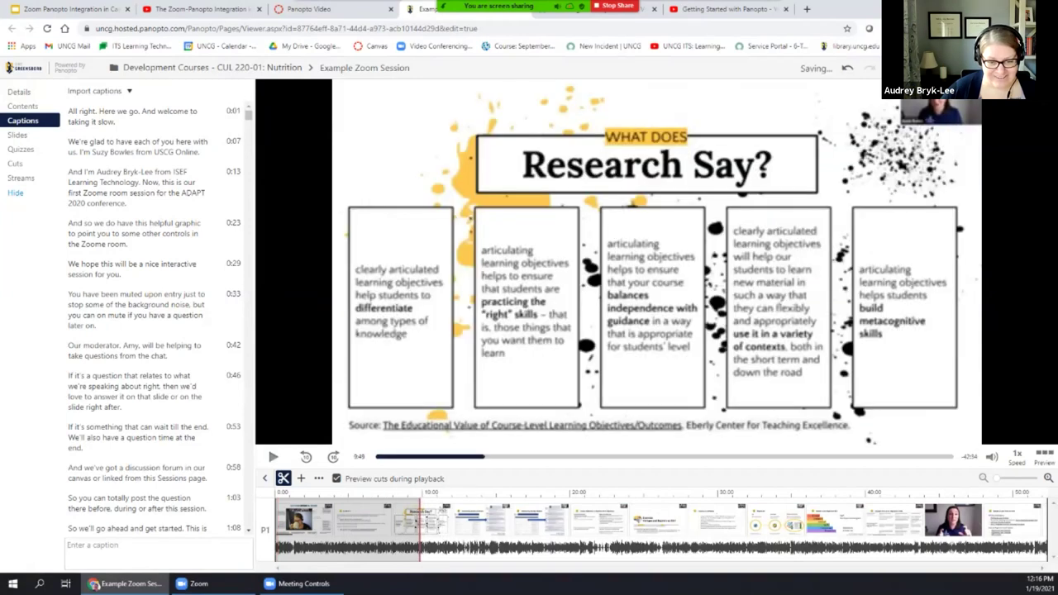
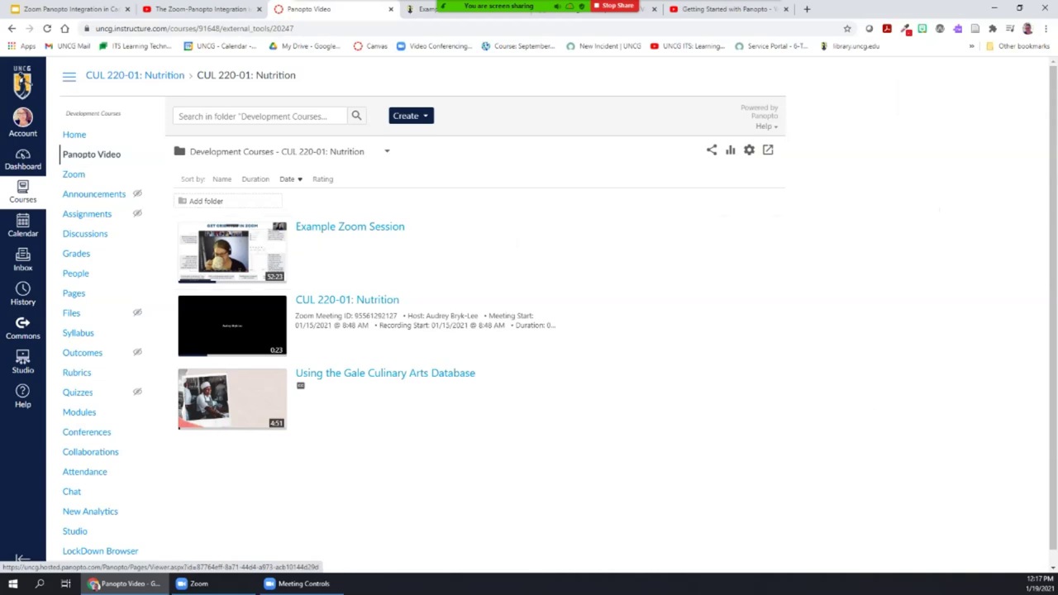
click(423, 9)
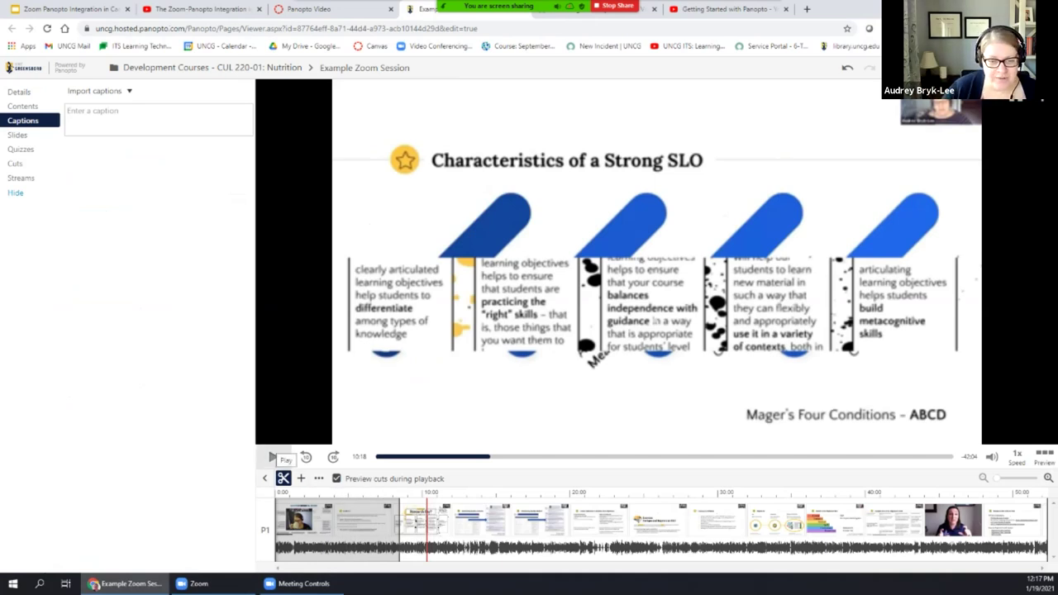
Add a quiz to Example Zoom Session at about 19:02.
click(519, 512)
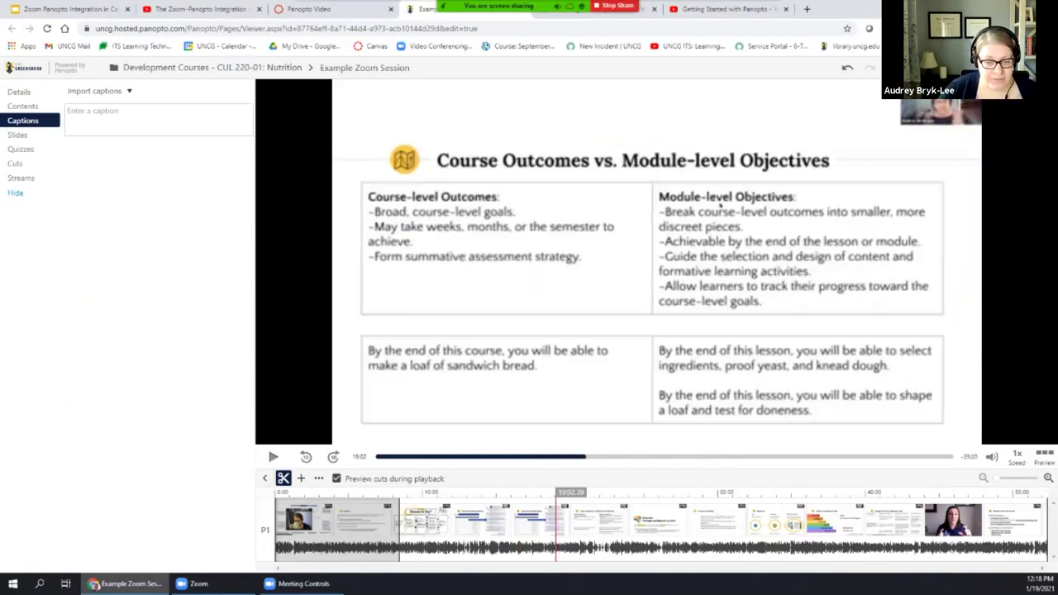
click(300, 478)
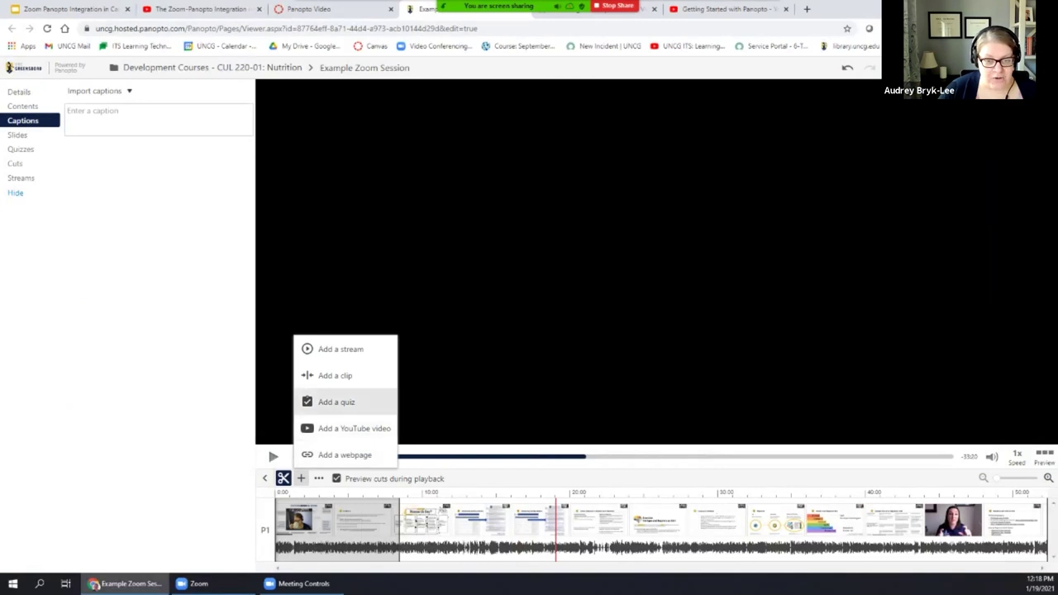
click(337, 402)
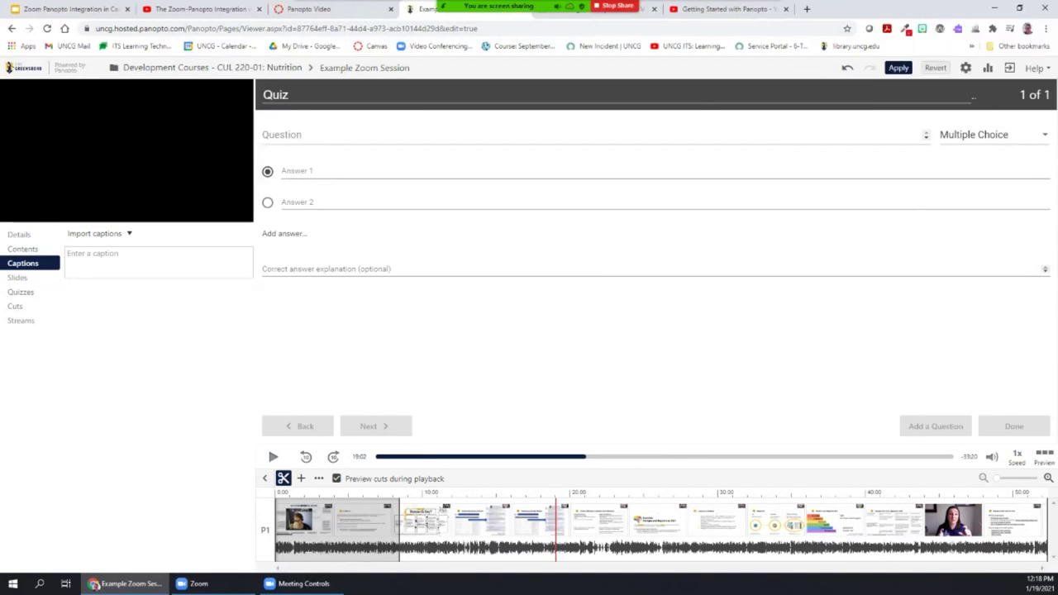
Revert all unpublished edits to Example Zoom Session and confirm.
click(935, 67)
key(Return)
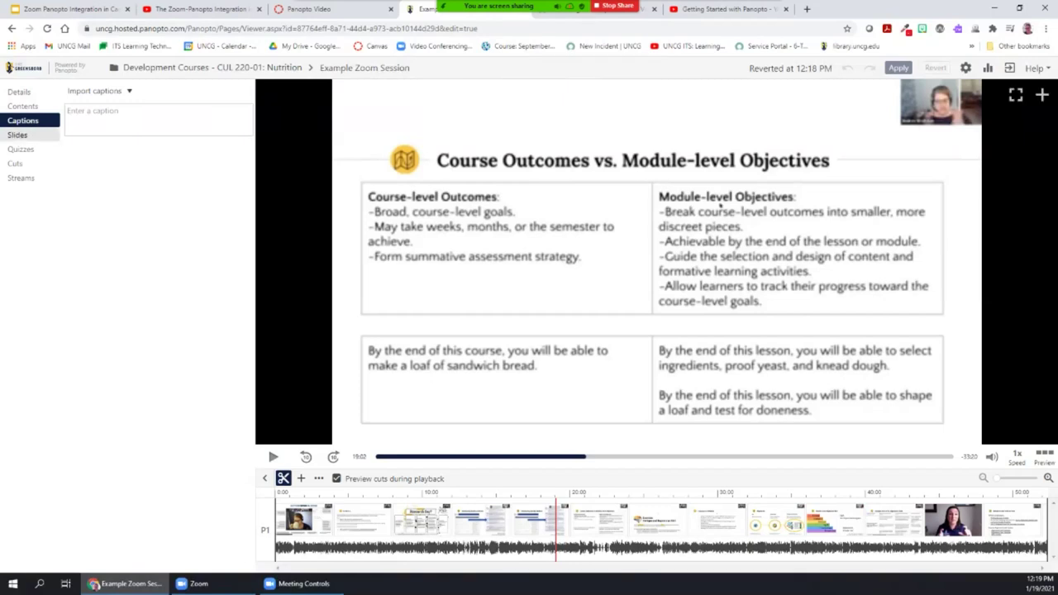
Open the Using the Gale Culinary Arts Database video from the course's Panopto folder and pause its playback.
click(314, 9)
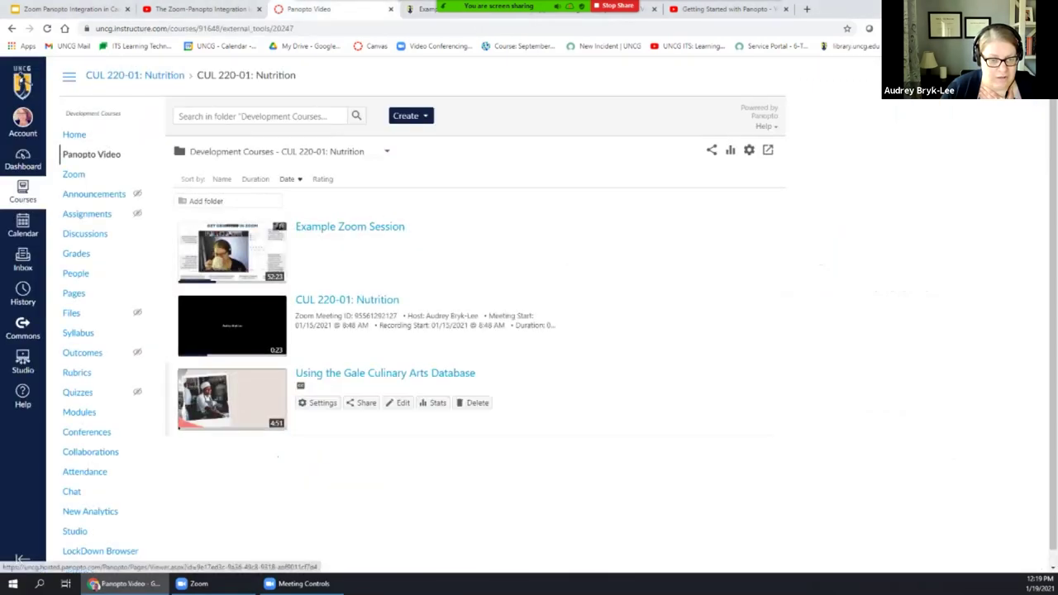
click(232, 399)
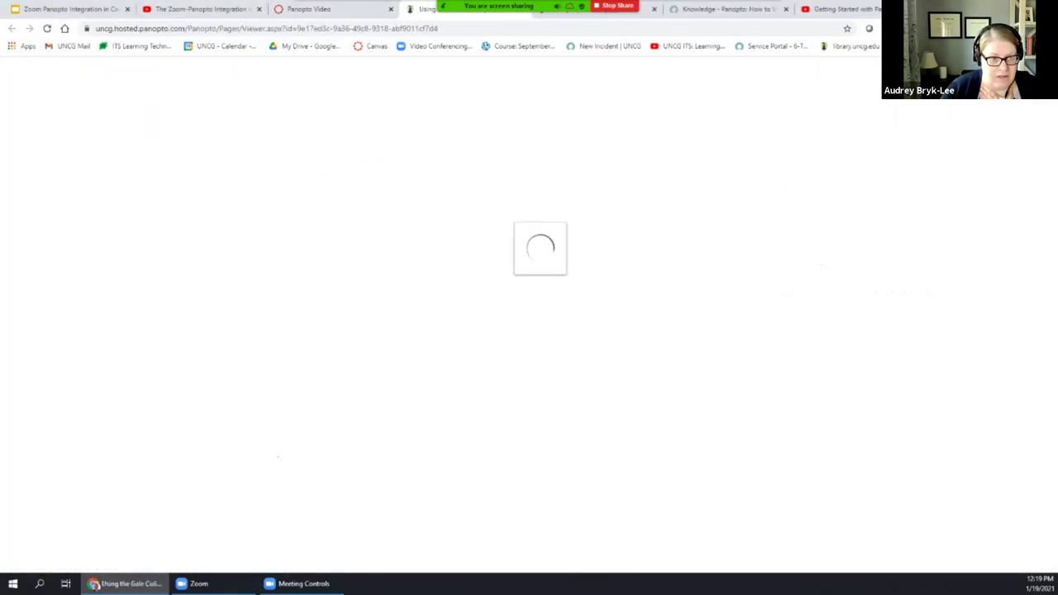
key(space)
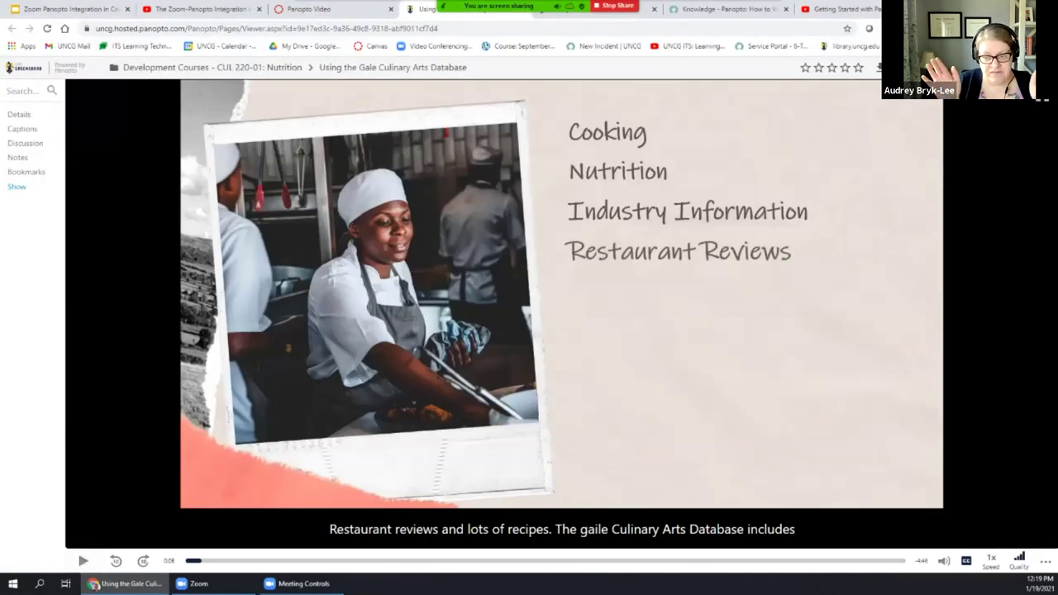
Post the comment "Do I need to know this?" in the video's discussion.
click(24, 143)
click(157, 121)
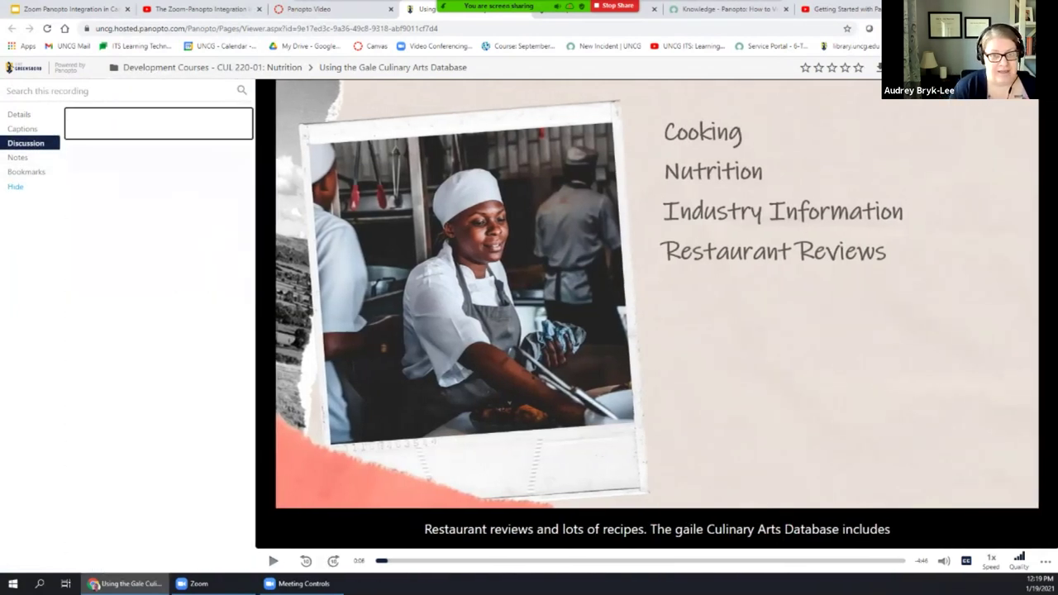
text(Do )
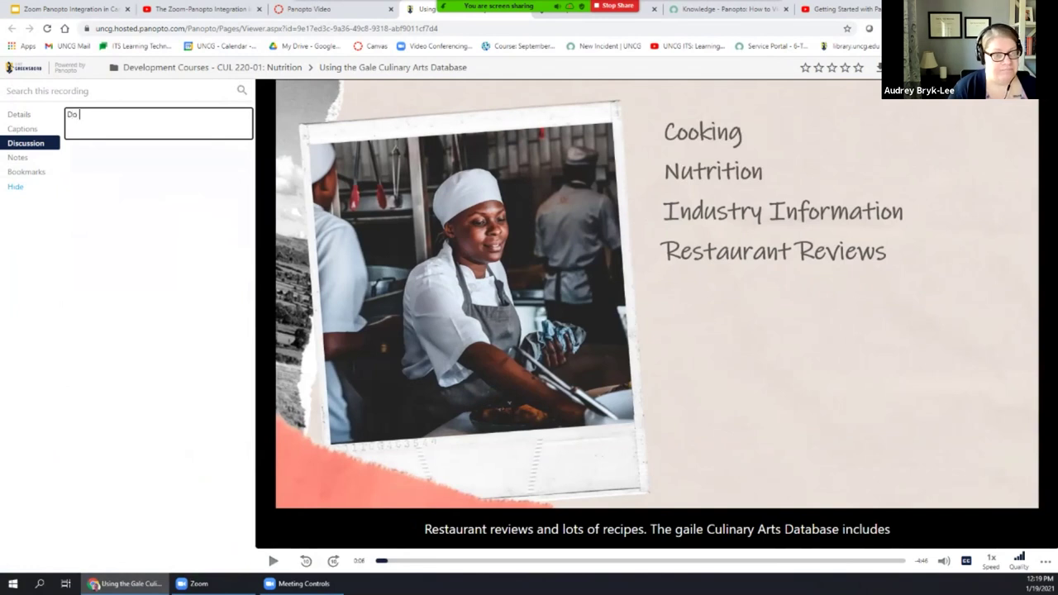
text(I need to know this?)
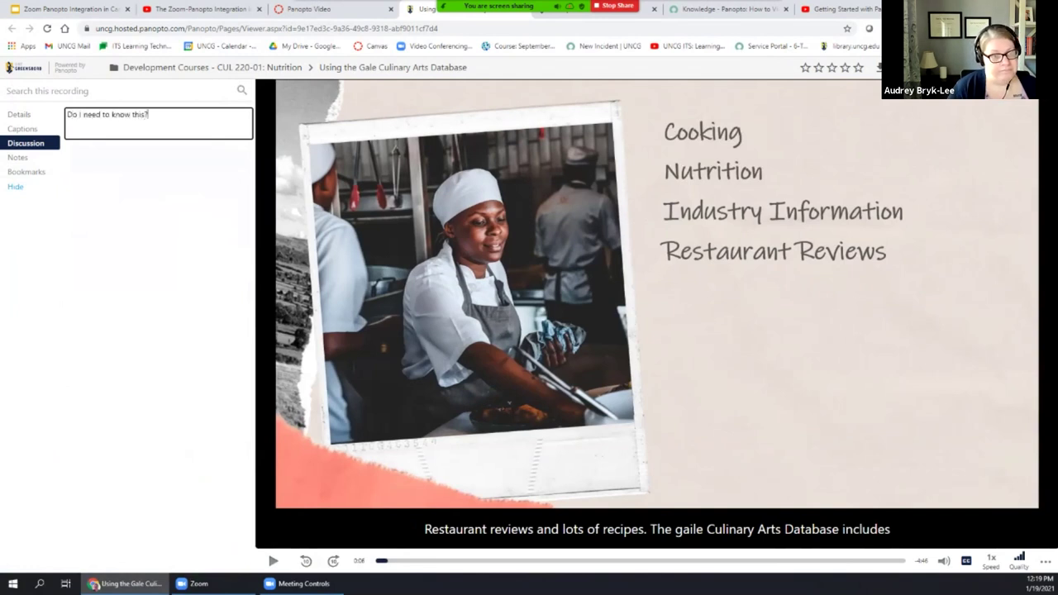
key(Return)
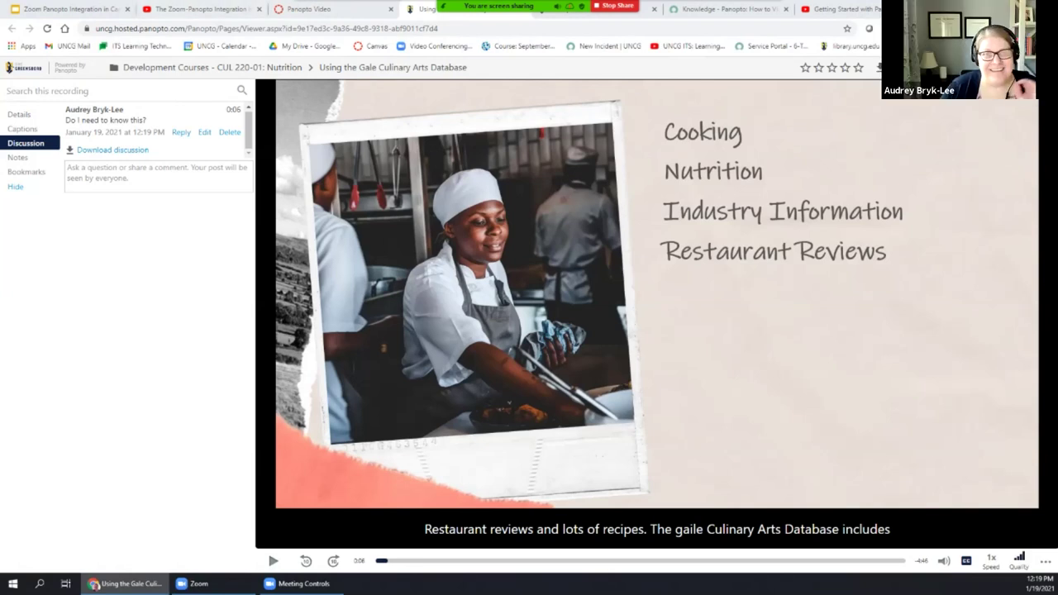
Examine the Gale video's caption transcript and switch its on-screen captions off and on again.
click(326, 8)
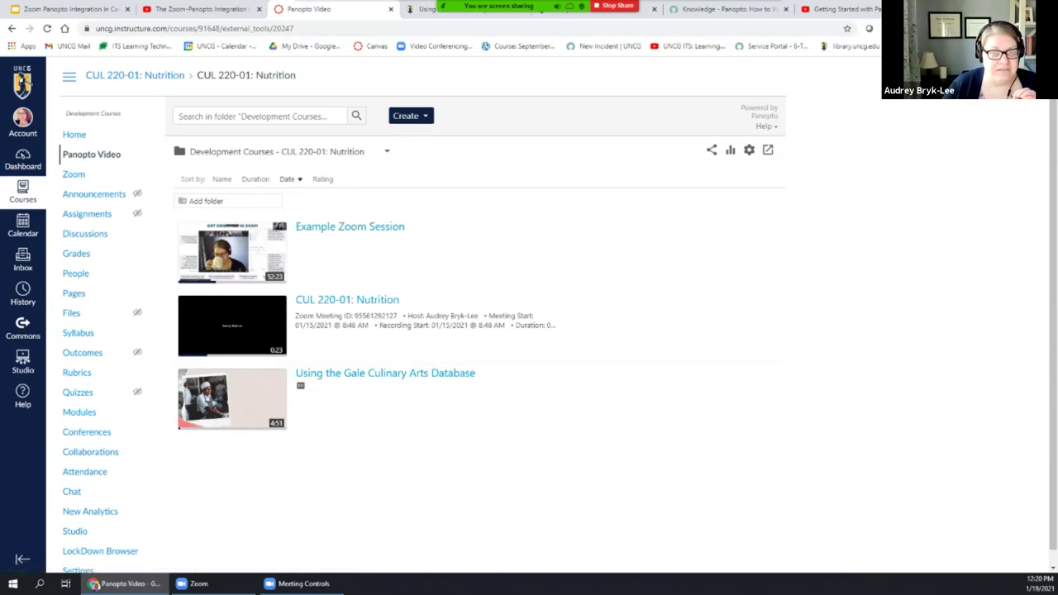
click(426, 9)
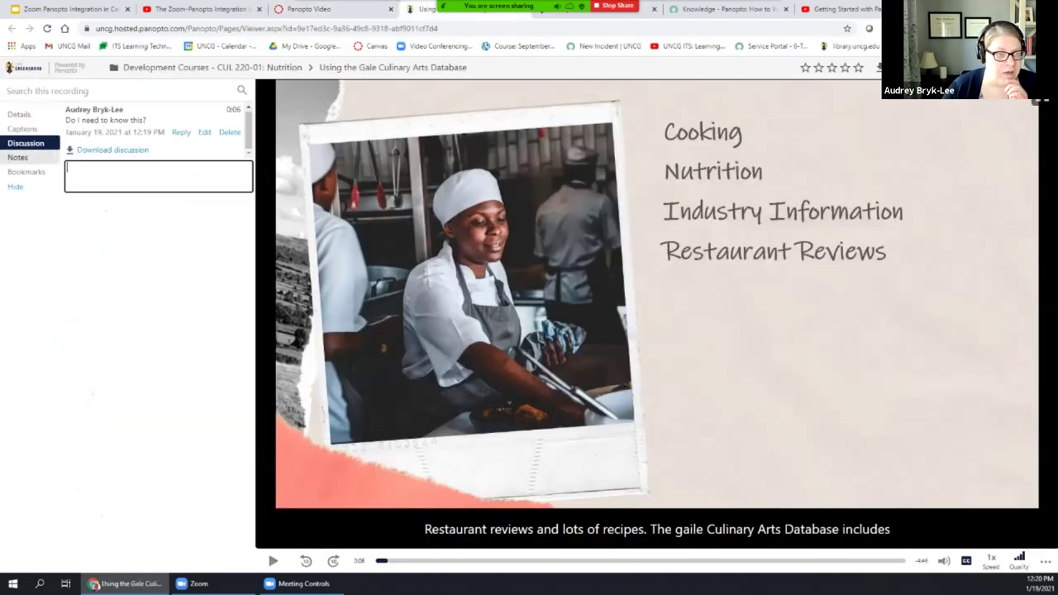
click(22, 128)
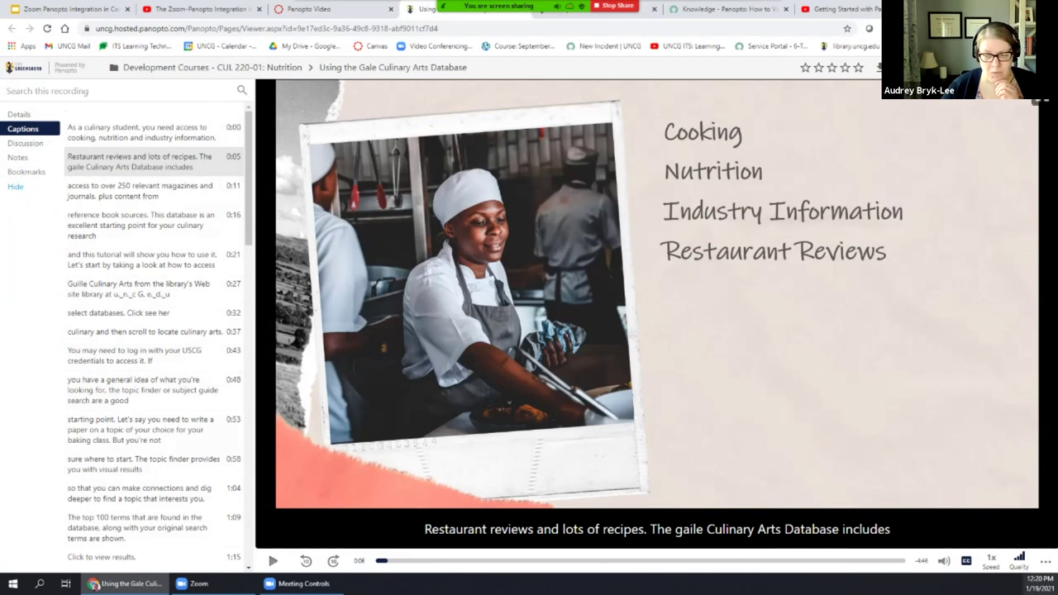
click(965, 561)
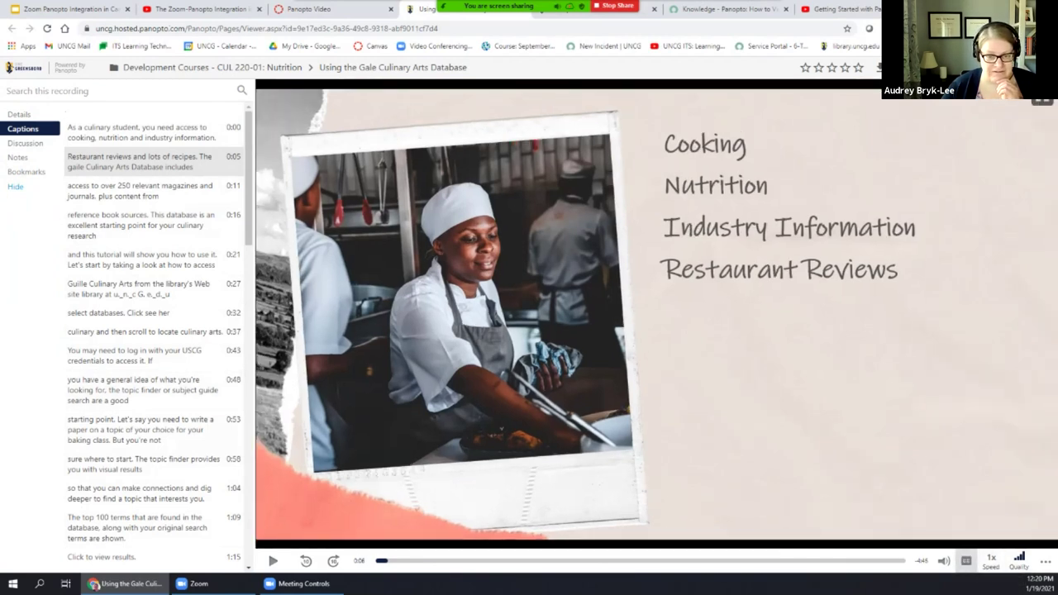
click(966, 561)
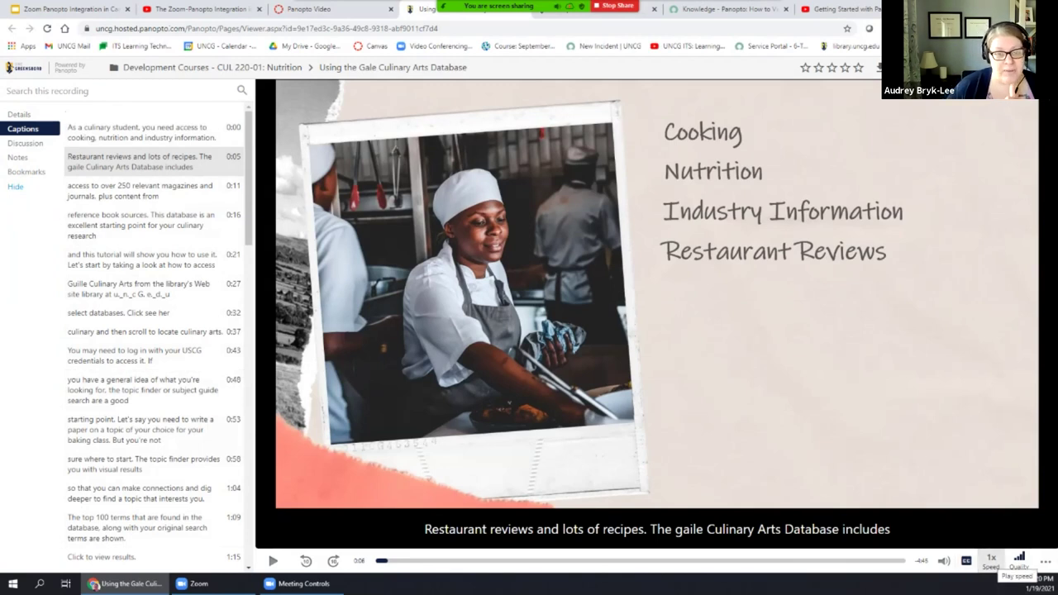
Set the video's play speed to 0.5x, play a short sample and pause it.
click(991, 561)
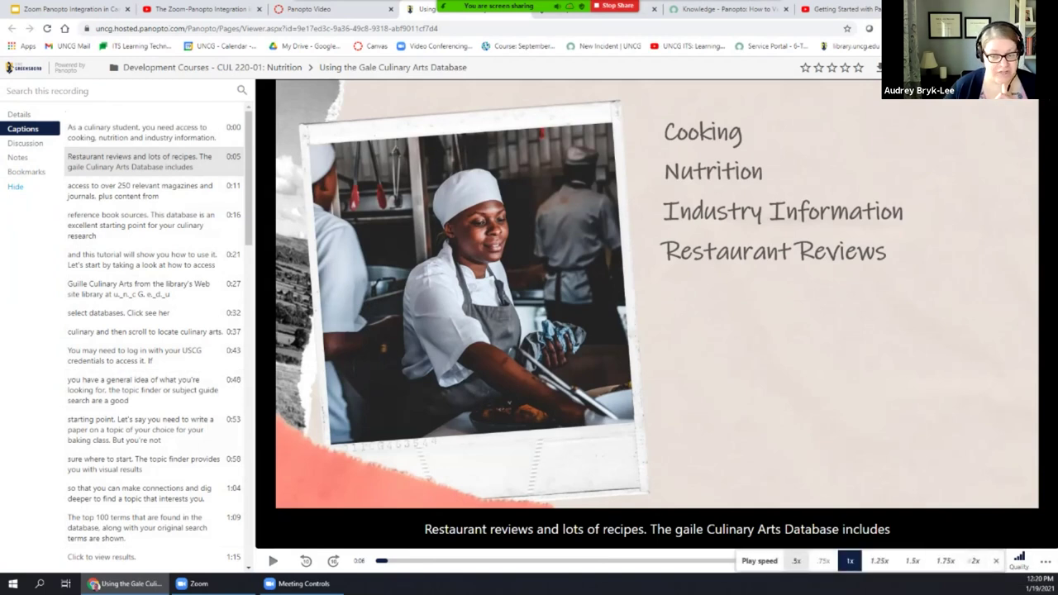
click(796, 561)
click(273, 562)
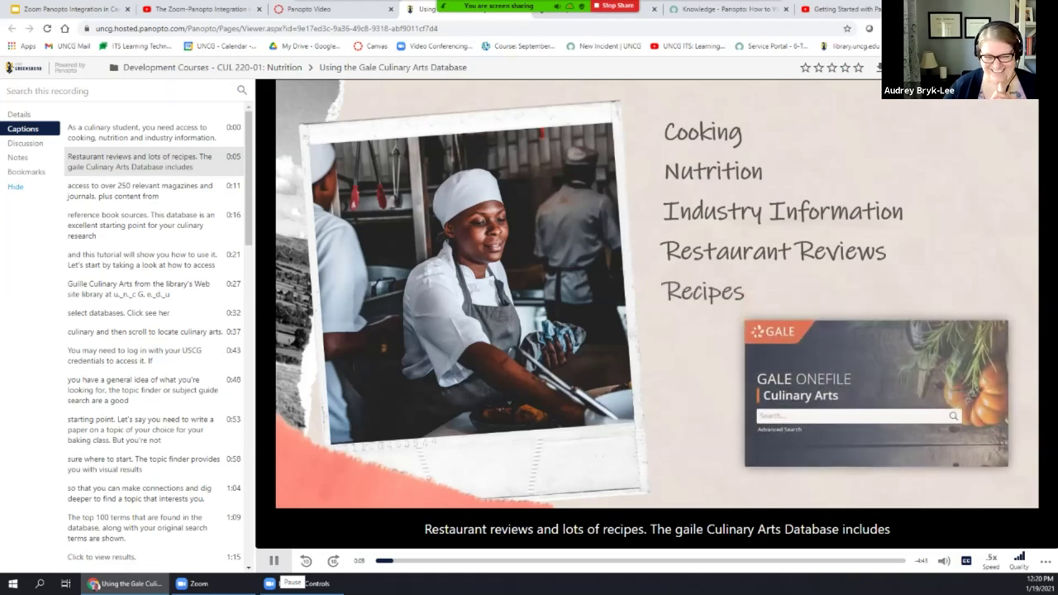
click(273, 561)
Set the video's play speed to 2x, play a short sample and pause it.
click(991, 561)
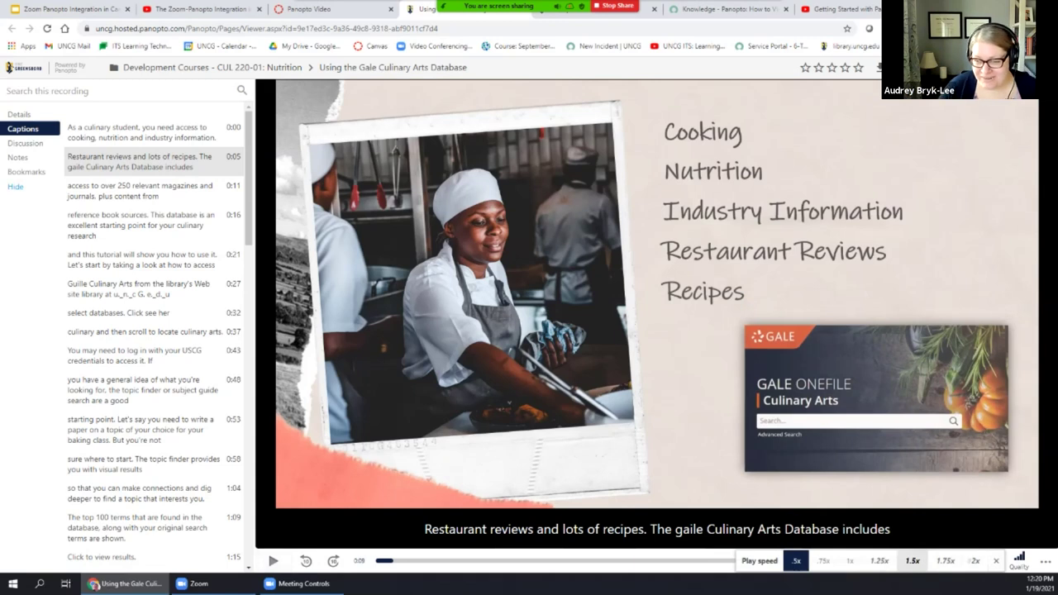
click(975, 561)
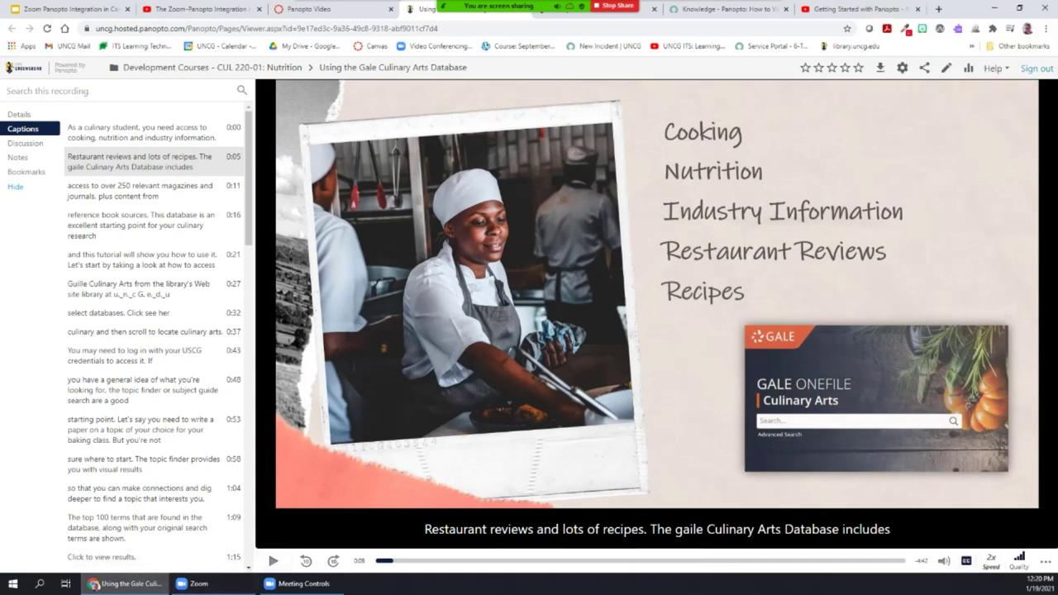
click(272, 561)
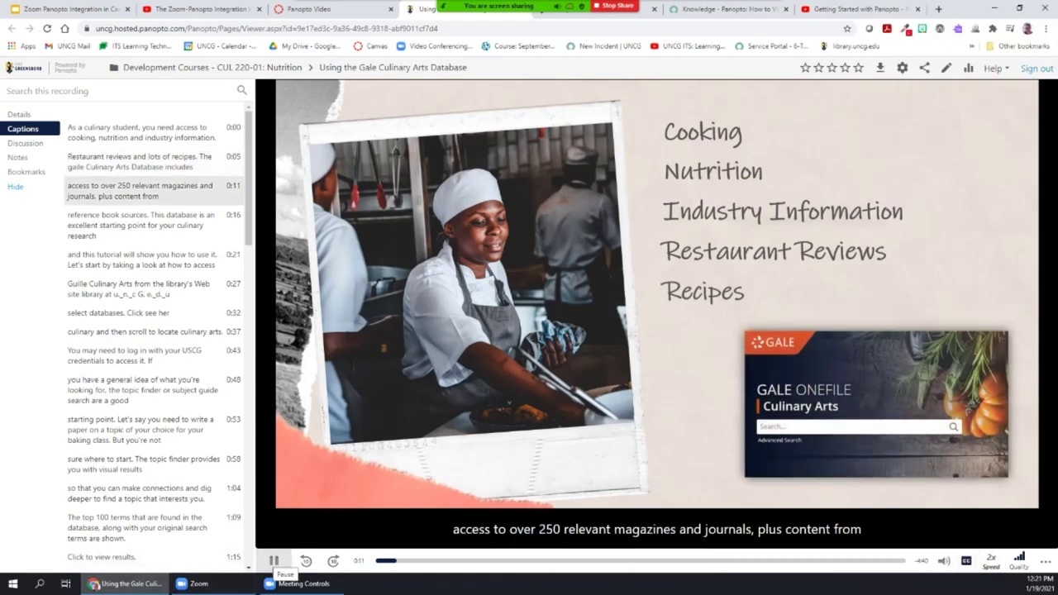
click(274, 561)
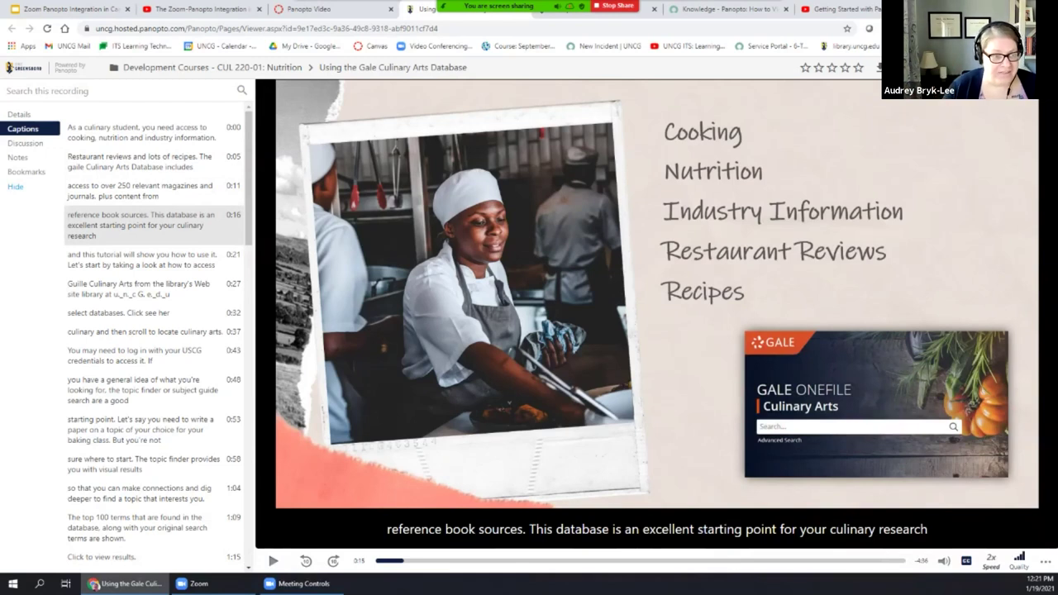
Examine the Gale video's discussion, personal notes and bookmarks areas in the viewer.
click(25, 143)
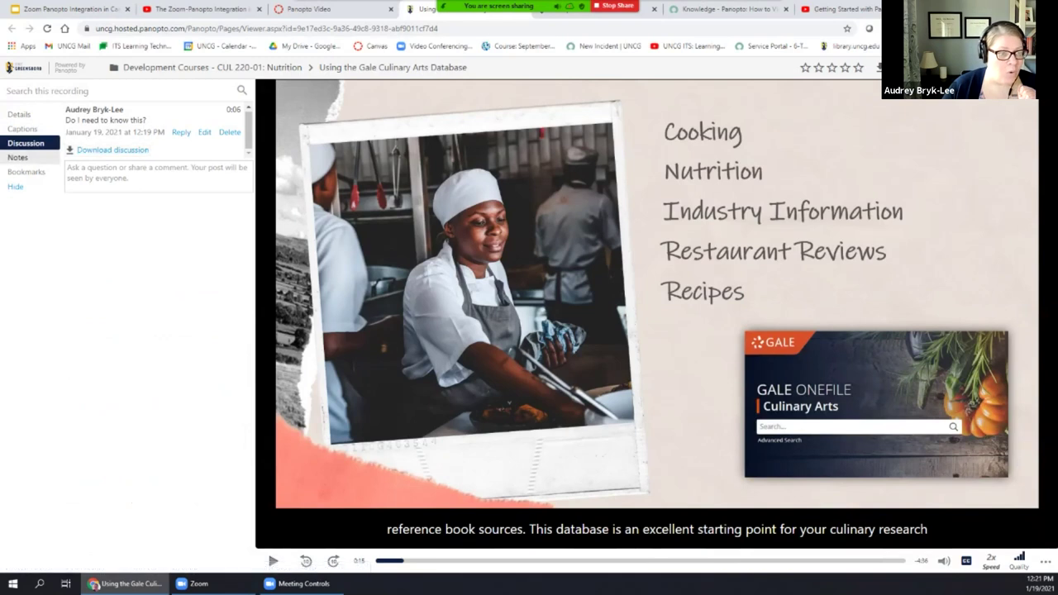
click(18, 157)
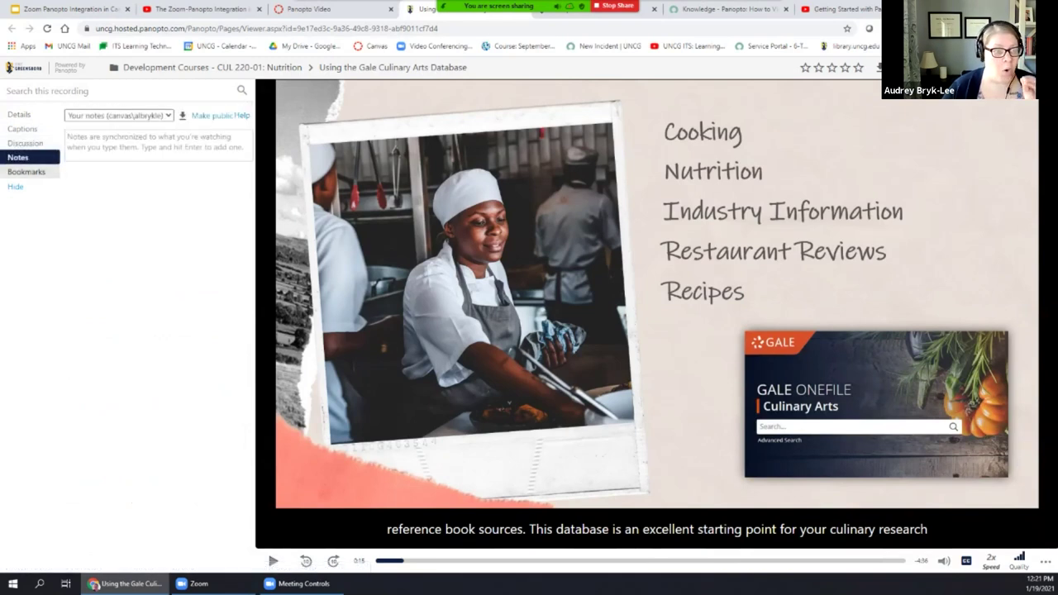
click(26, 172)
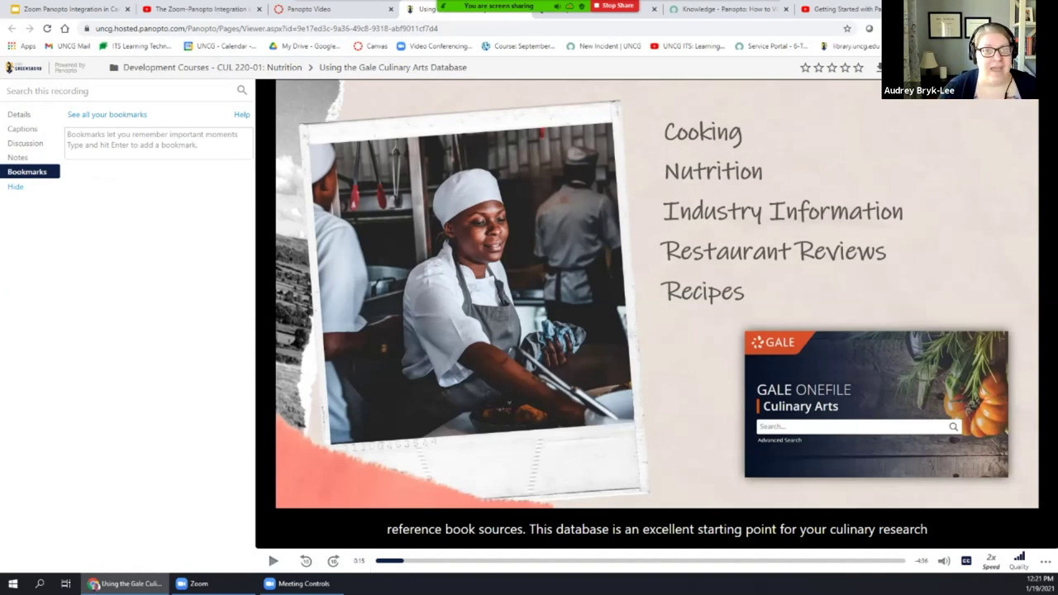
Return to the CUL 220-01: Nutrition Panopto folder in Canvas and search it for "Database".
click(310, 8)
mouse_move(430, 403)
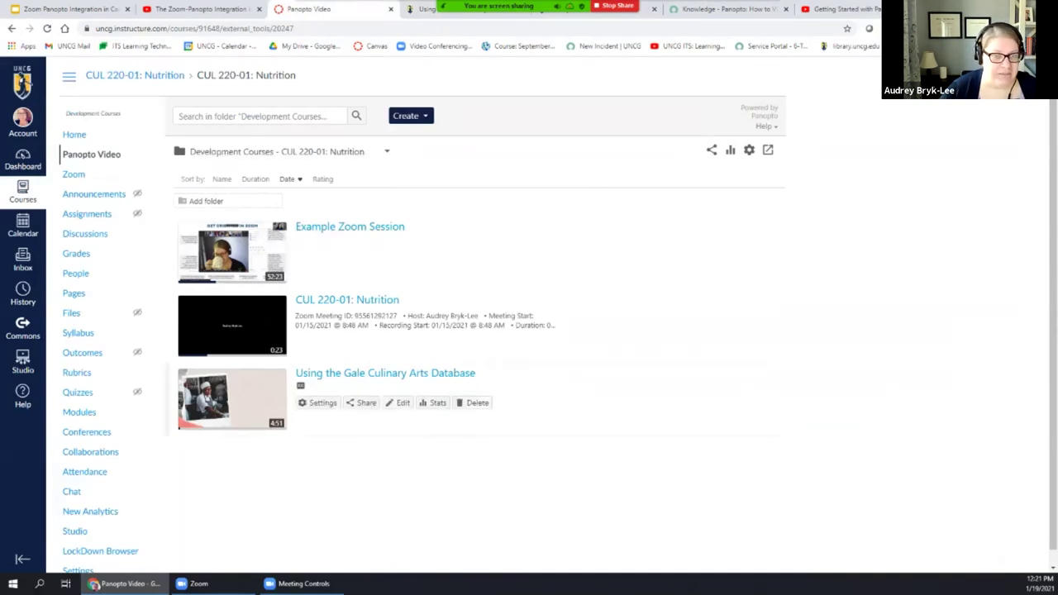
click(248, 116)
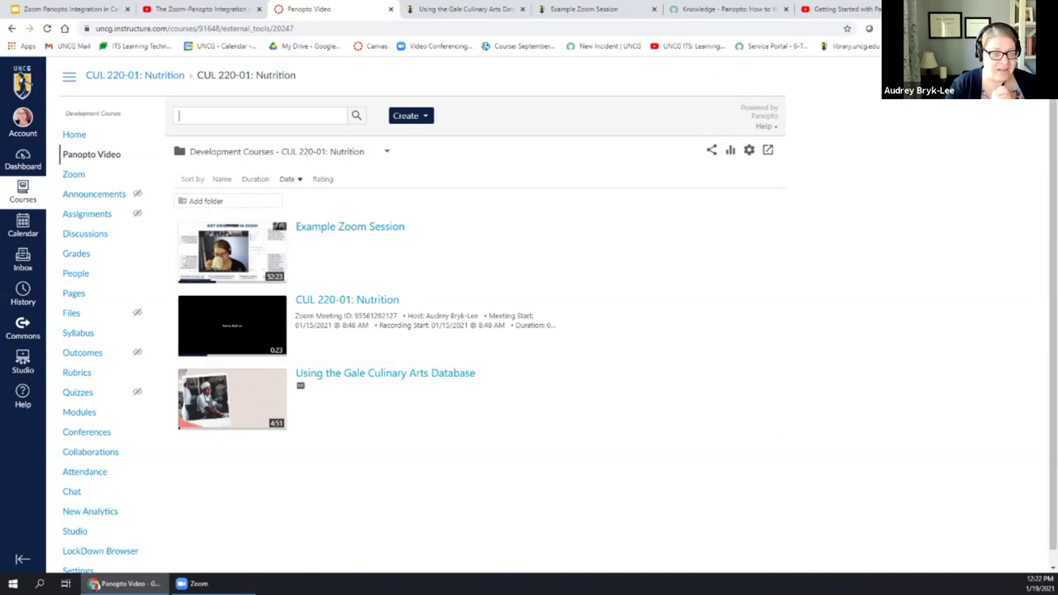
text(Database)
key(Return)
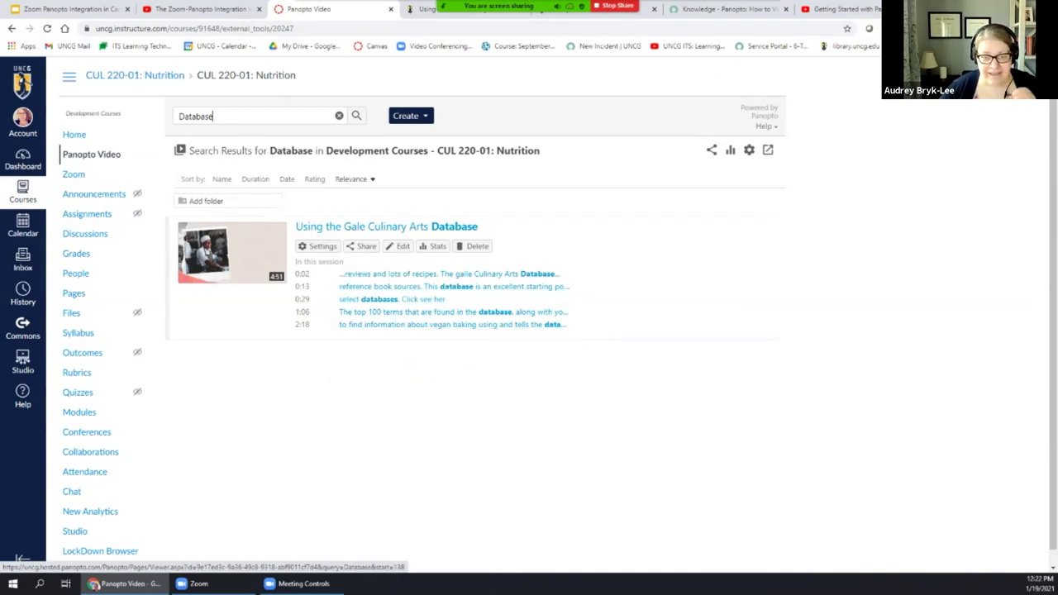
Open the Gale video at the 1:06 match for "database", pause playback and return to the Canvas search results.
click(453, 313)
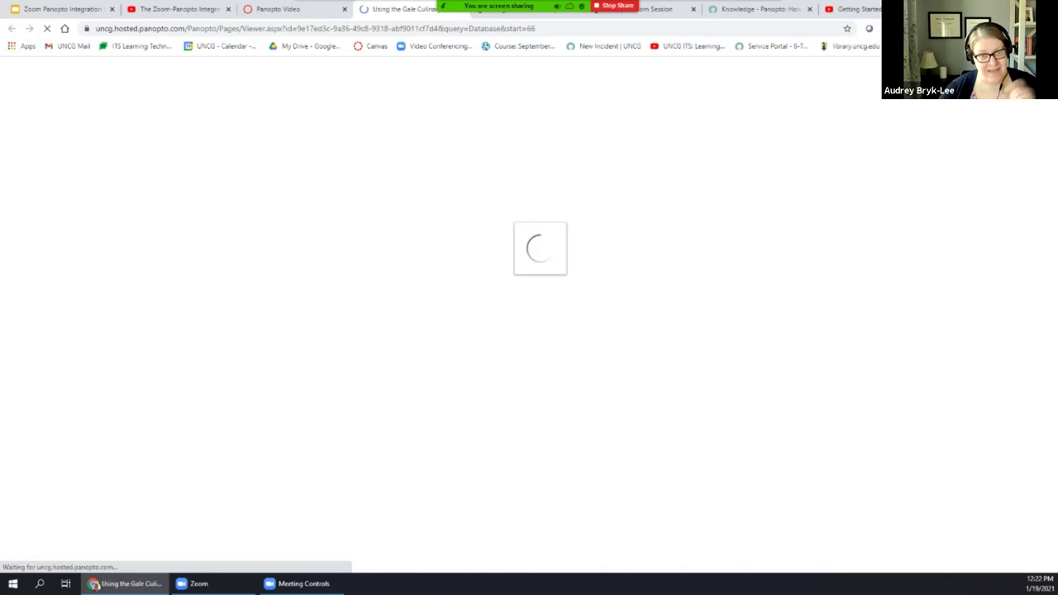
key(space)
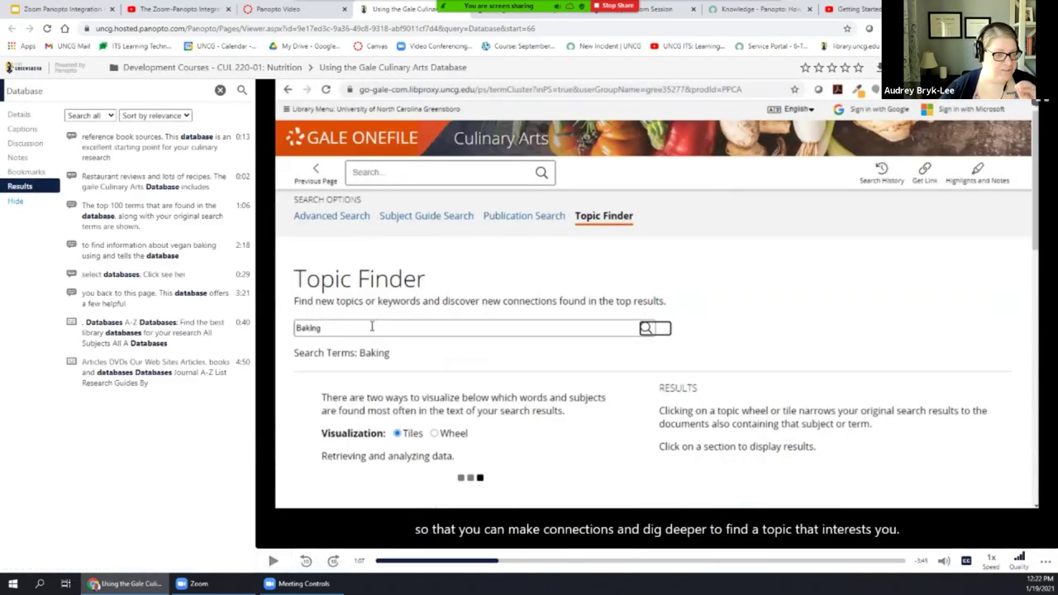
click(278, 9)
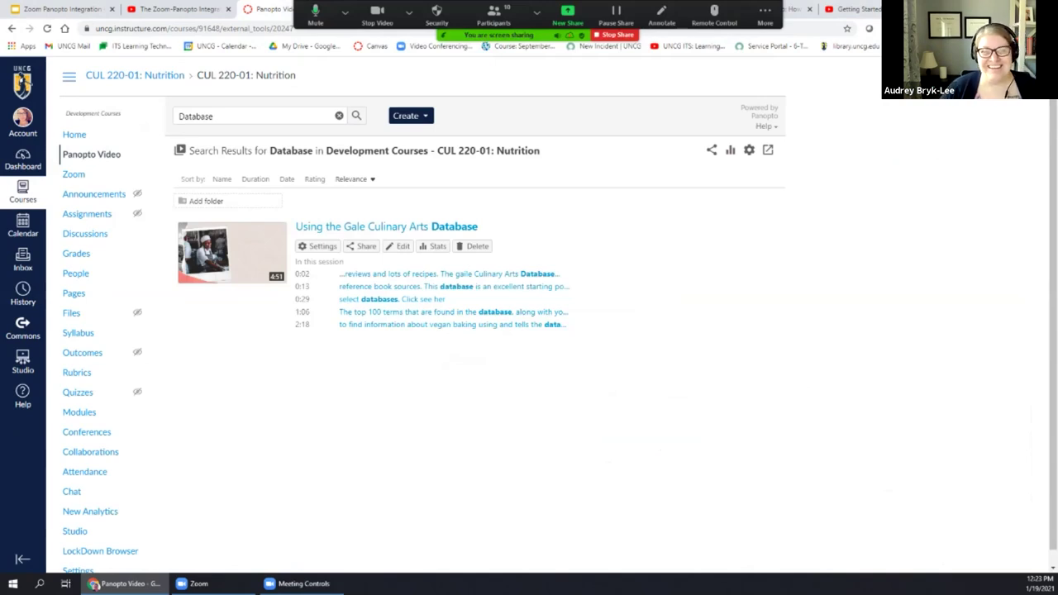
Switch to the UNCG knowledge base article on Panopto analytics and review its folder, video-specific and viewer-specific statistics sections.
click(752, 9)
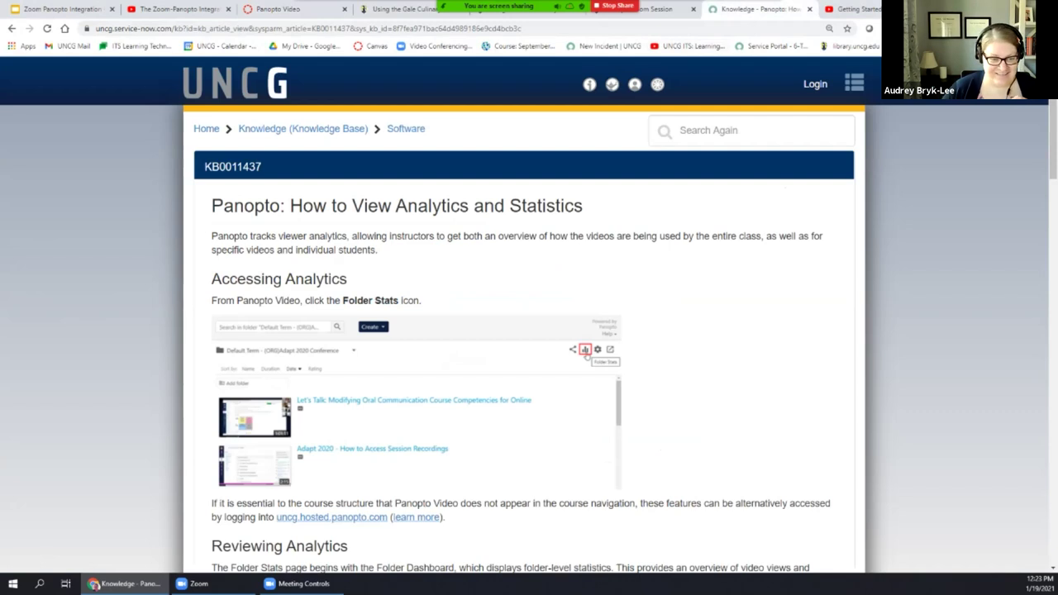
scroll(529, 331, down, 1)
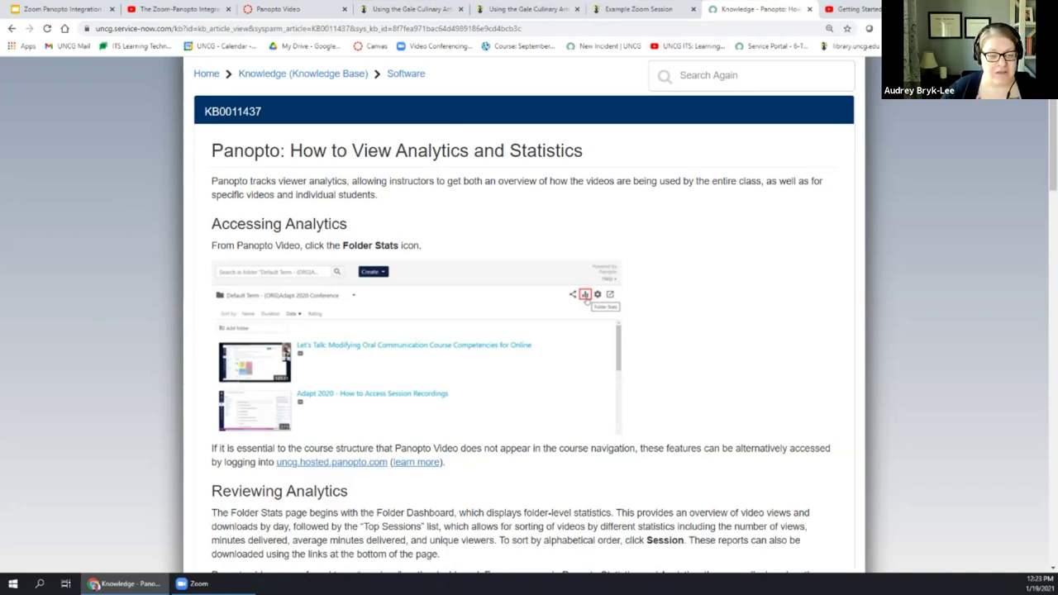
scroll(529, 314, down, 6)
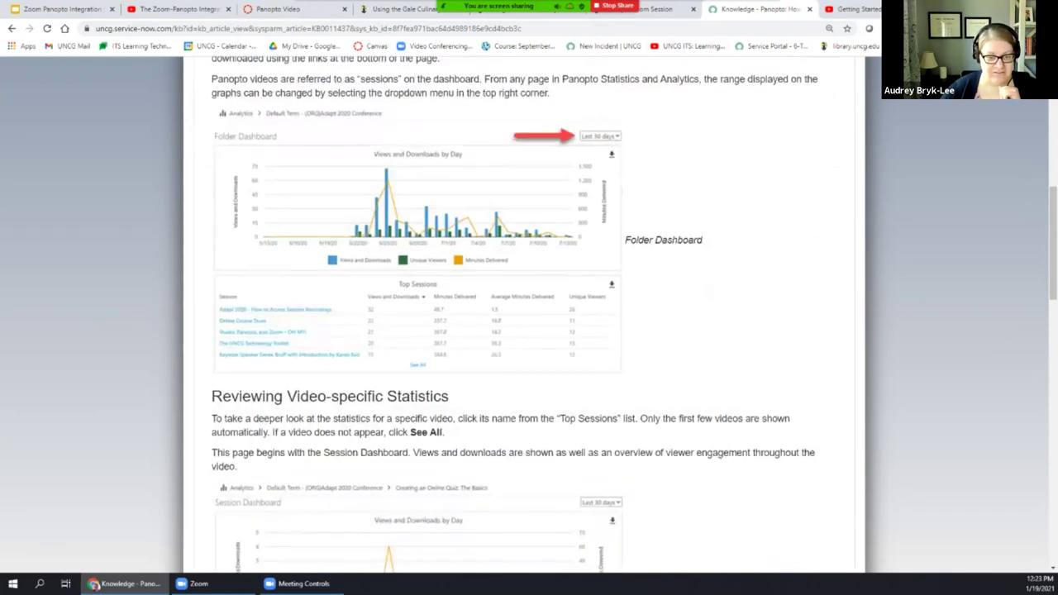
scroll(529, 314, down, 3)
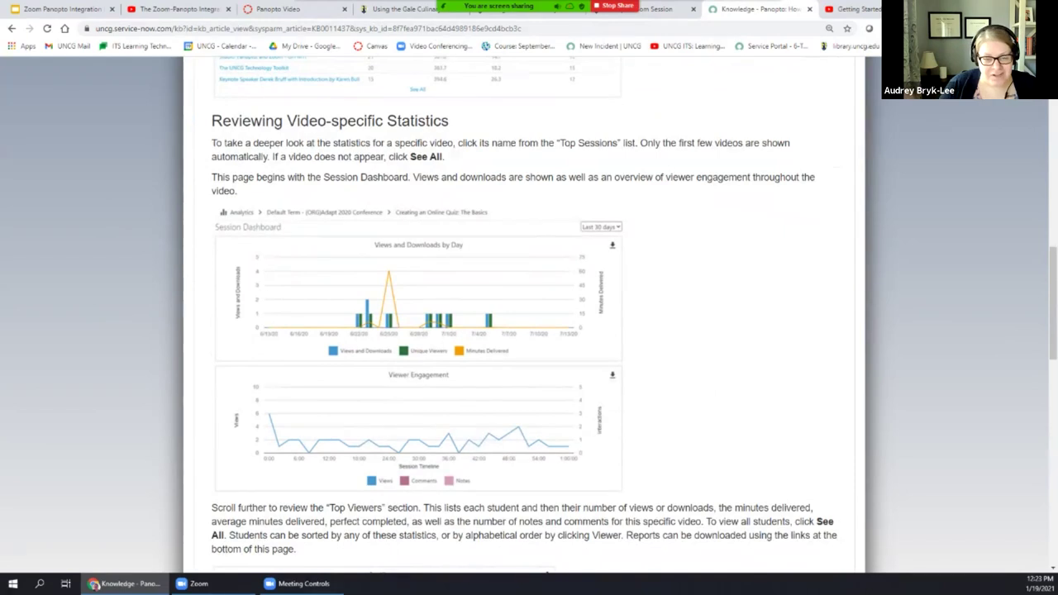
scroll(529, 314, down, 5)
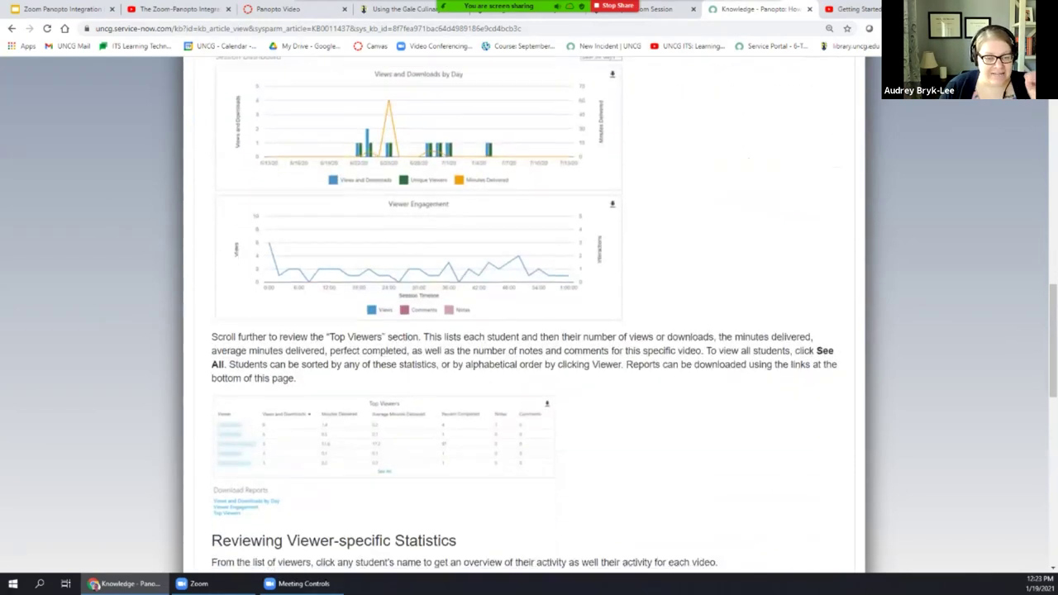
scroll(529, 314, down, 2)
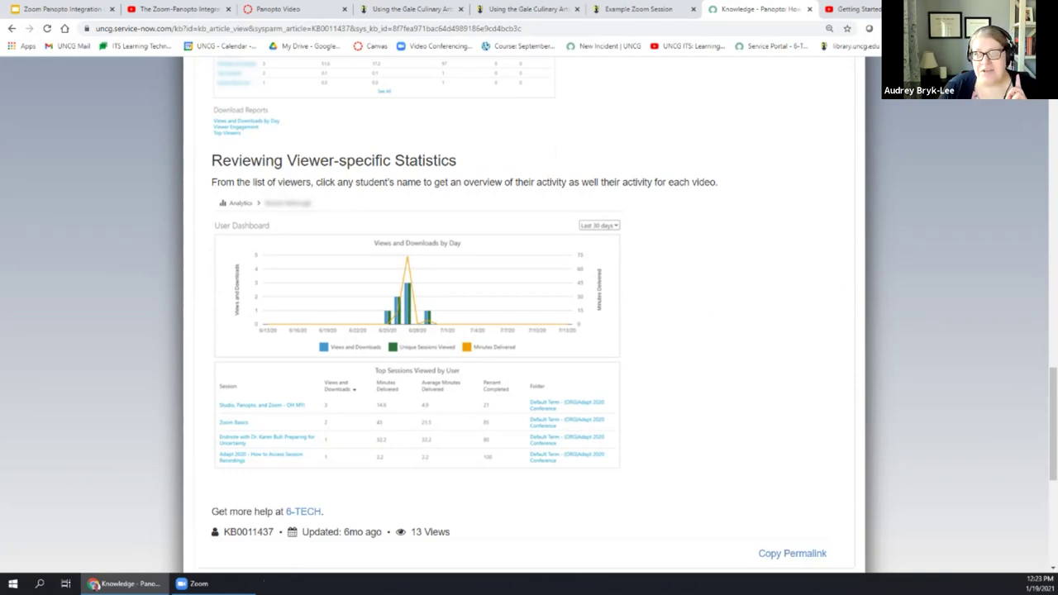
Switch to the "Getting Started with Panopto" playlist on YouTube and select its web address.
click(851, 9)
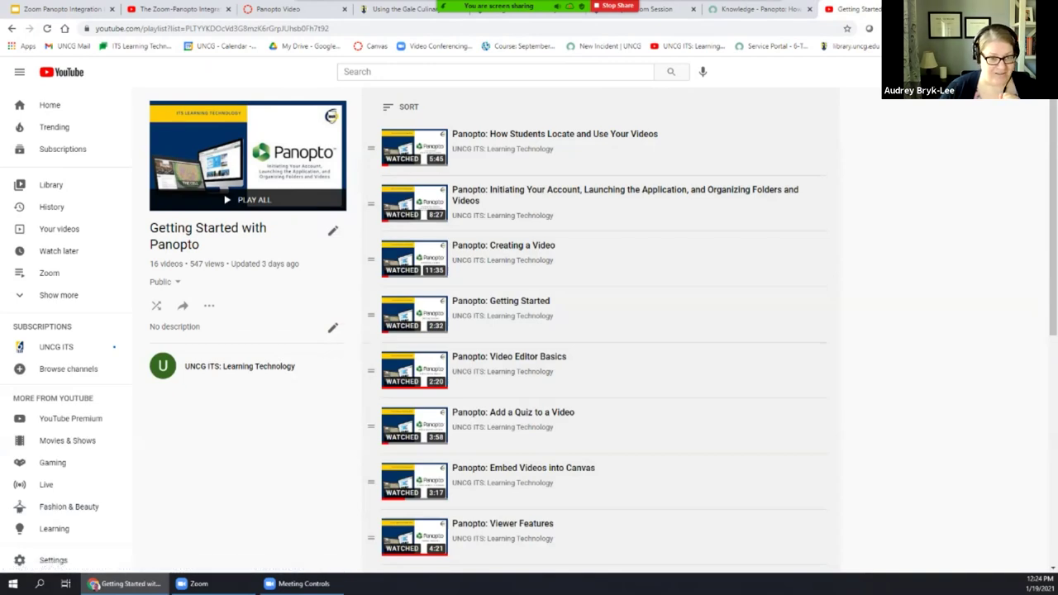
key(ctrl+l)
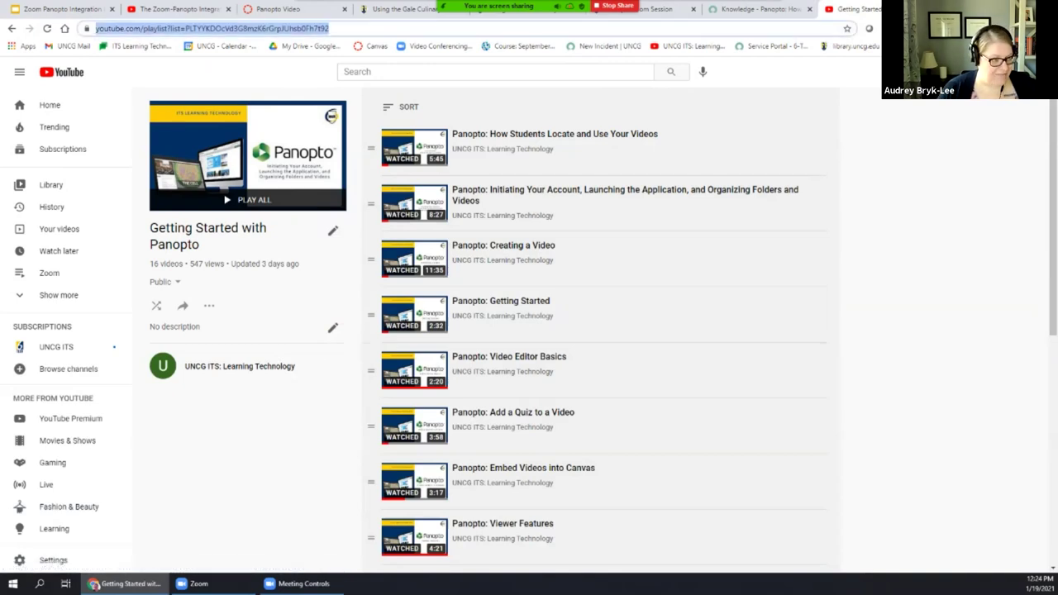
key(alt+Tab)
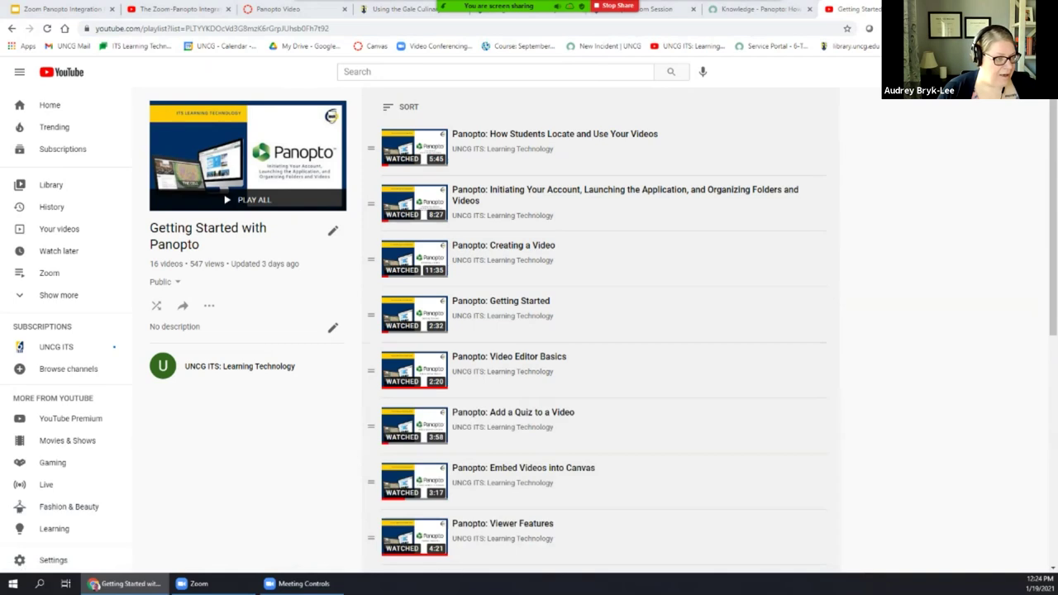